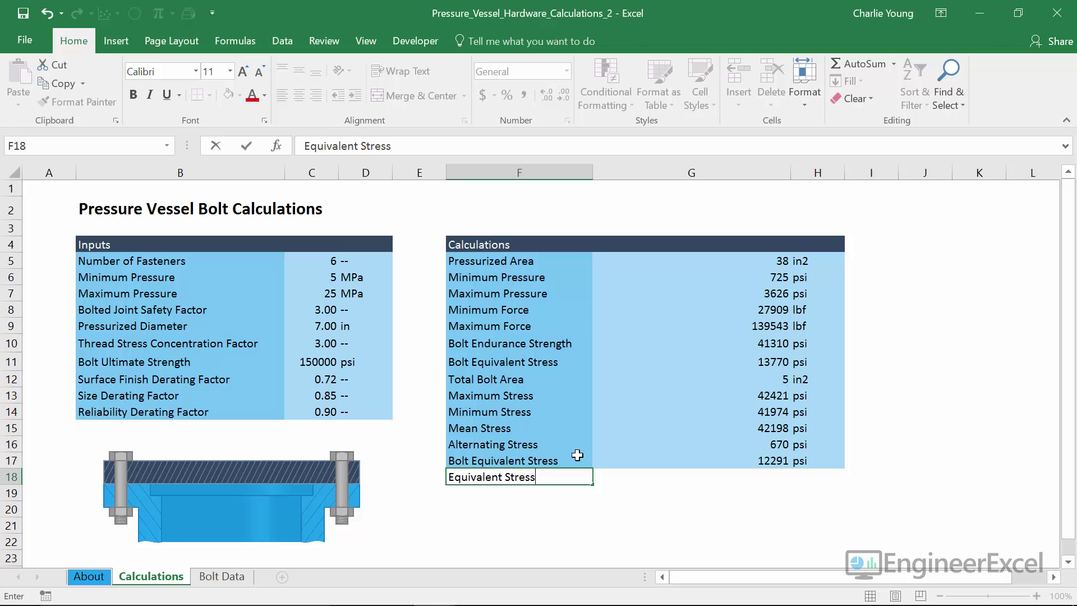
Complete the Equivalent Stress Difference row in row 18 with the formula =sigma_eq_2-sigma_eq and the unit psi
{"action": "key", "text": "Tab"}
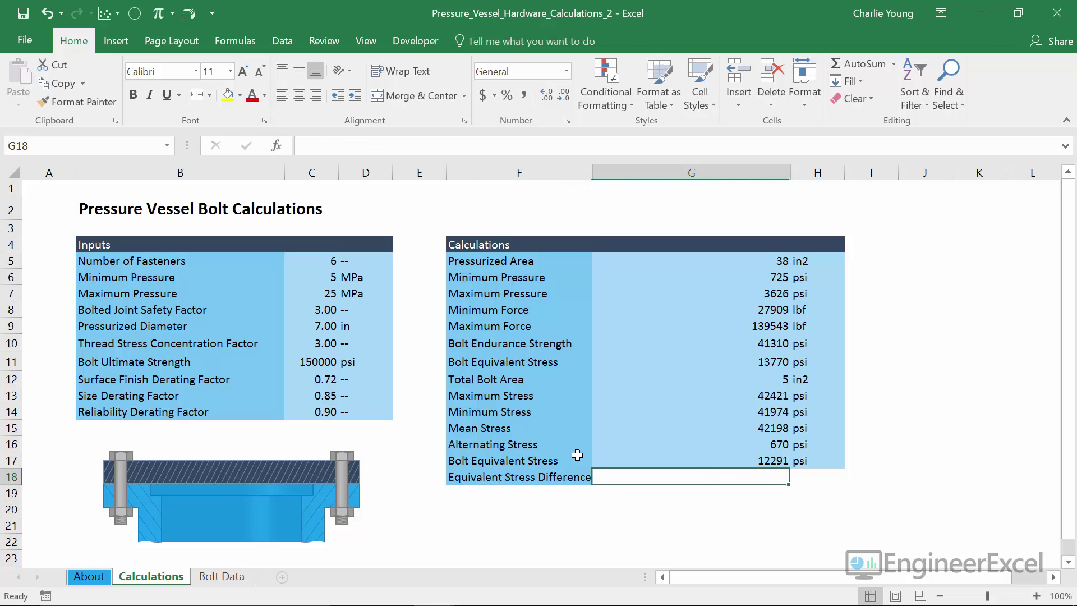
{"action": "type", "text": "=sigma_"}
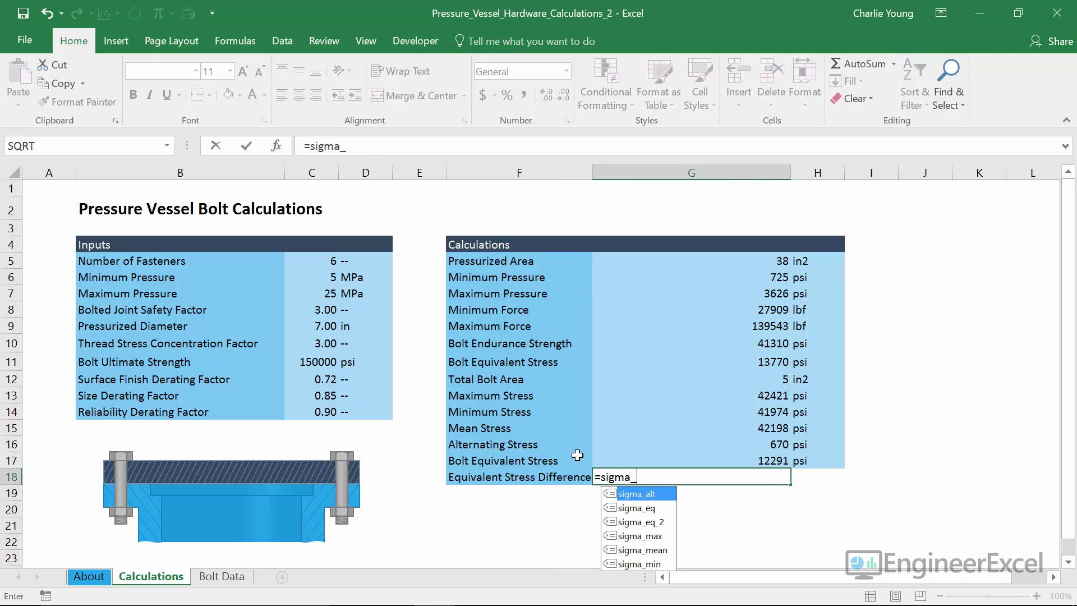
{"action": "type", "text": "eq_2"}
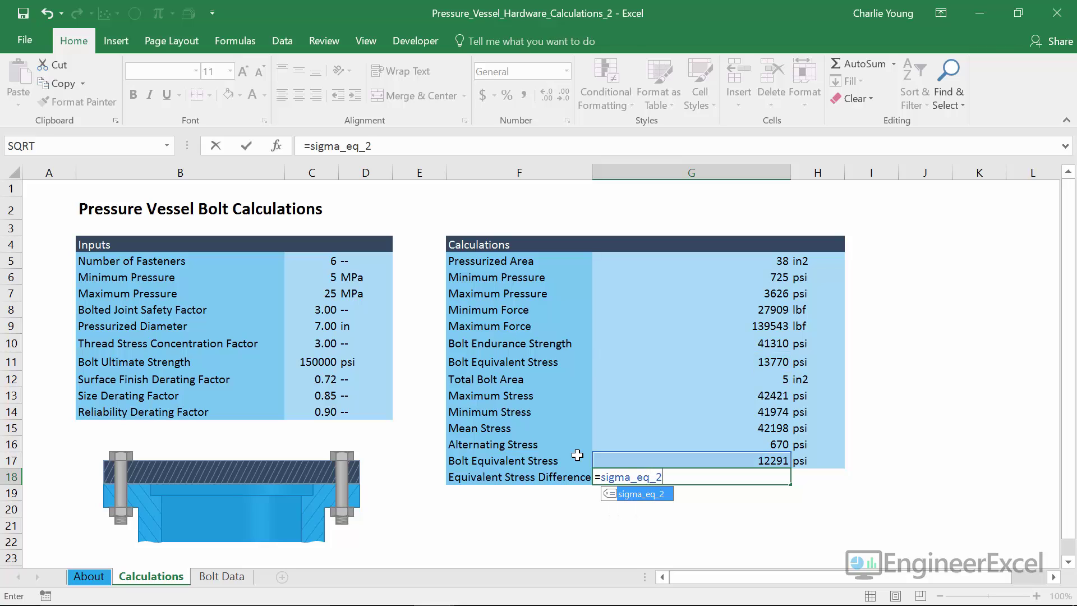
{"action": "type", "text": "-sigma_eq"}
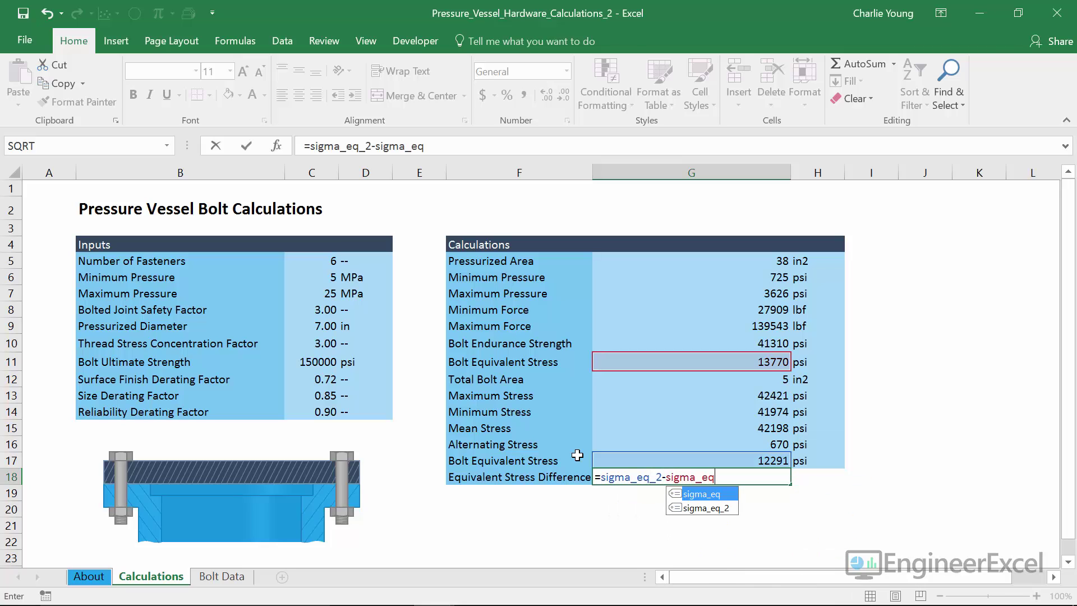
{"action": "key", "text": "Tab"}
{"action": "type", "text": "psi"}
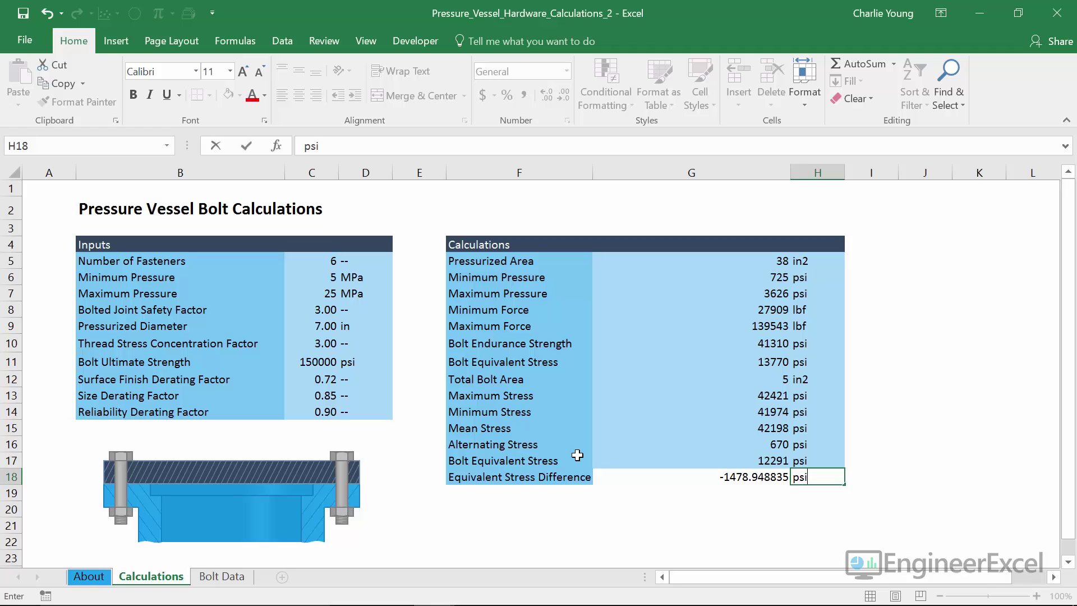
{"action": "key", "text": "Return"}
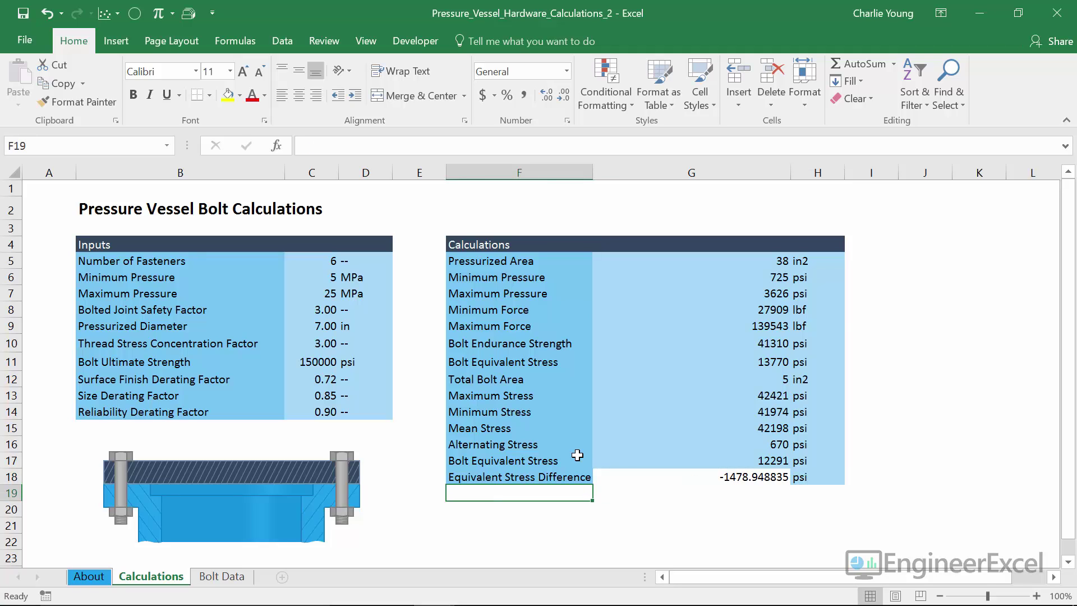
{"action": "left_click", "coordinate": [622, 477]}
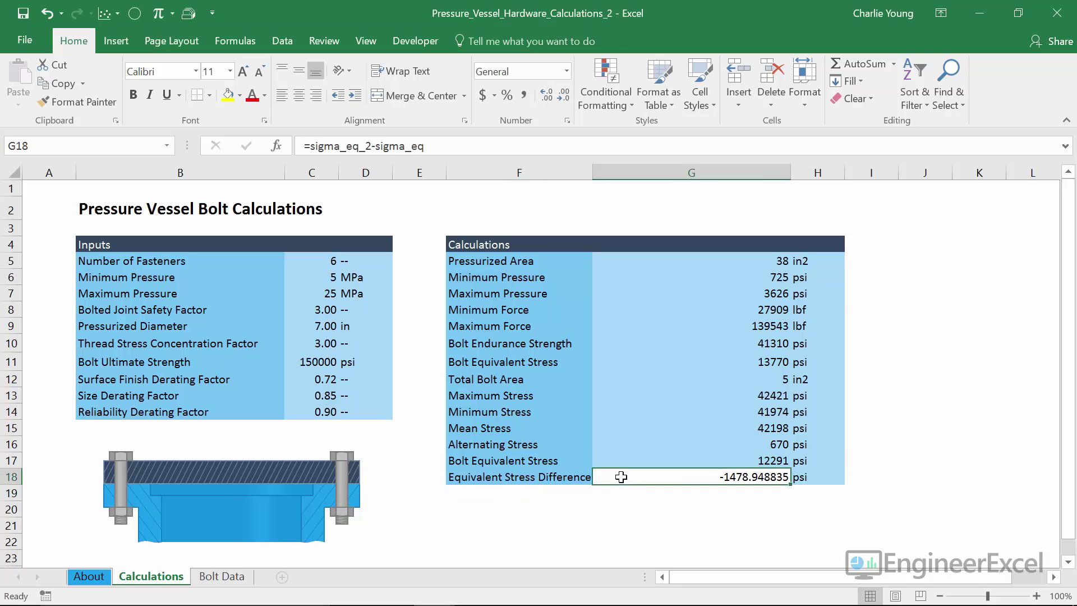
Set the Total Bolt Area in G12 to 4.5 and display it with two decimal places
{"action": "left_click", "coordinate": [723, 381]}
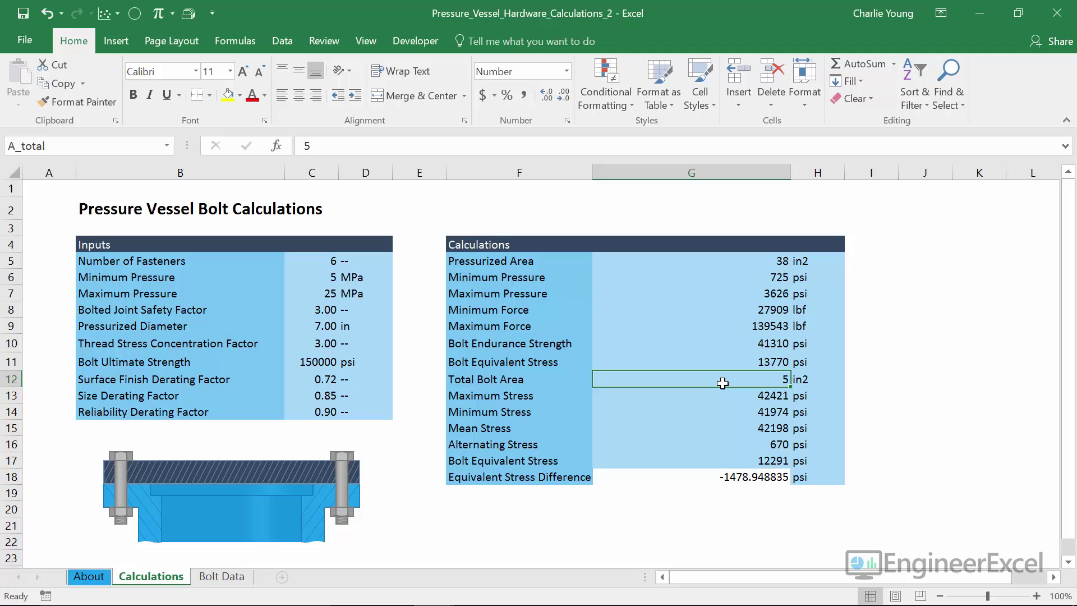
{"action": "type", "text": "4.5"}
{"action": "key", "text": "Return"}
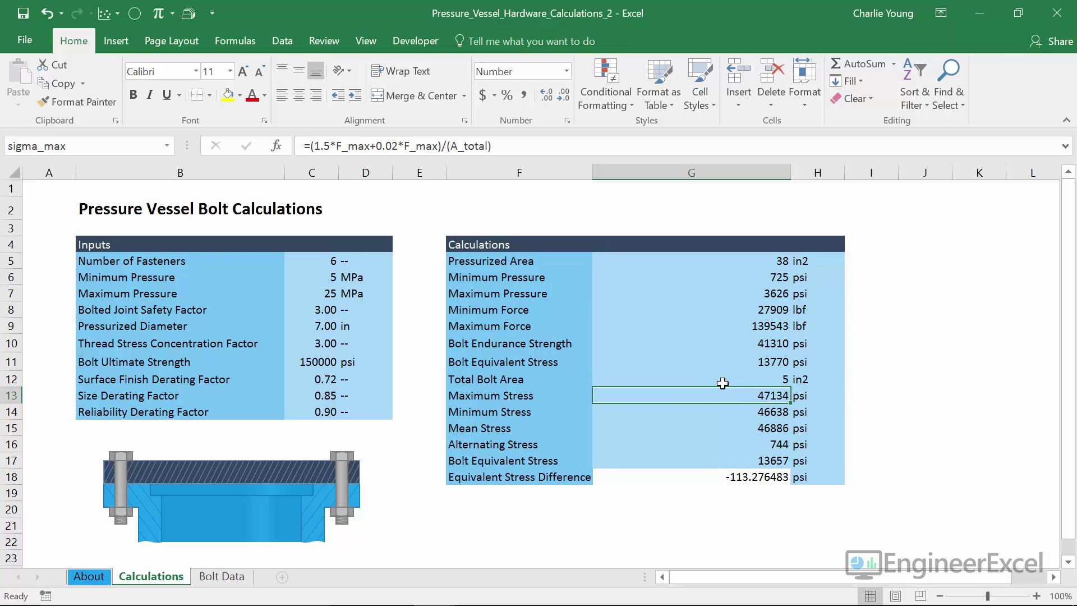
{"action": "left_click", "coordinate": [722, 383]}
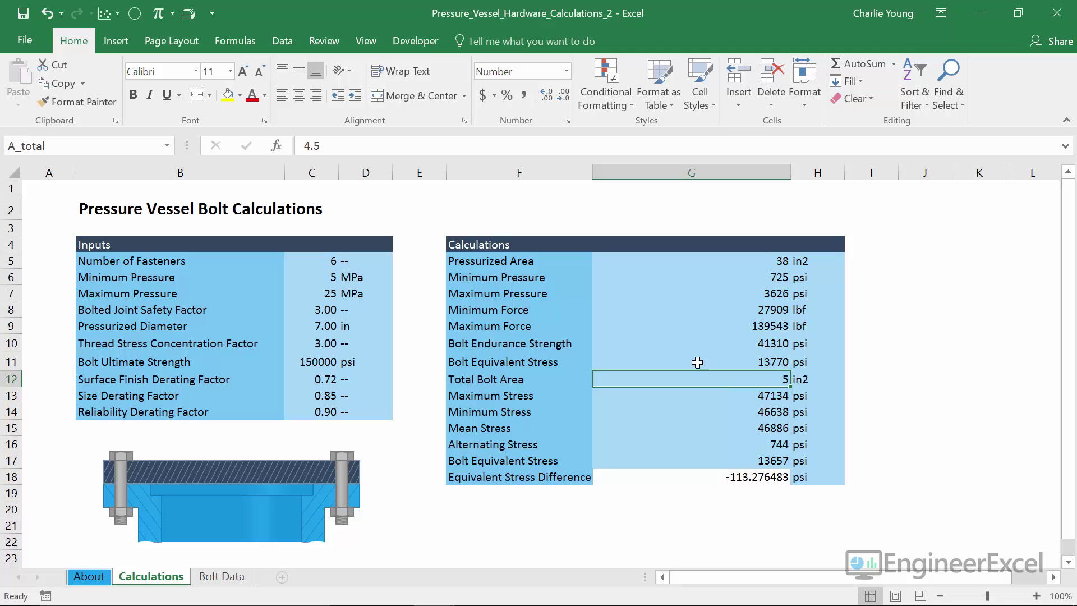
{"action": "left_click", "coordinate": [548, 103]}
{"action": "left_click", "coordinate": [547, 103]}
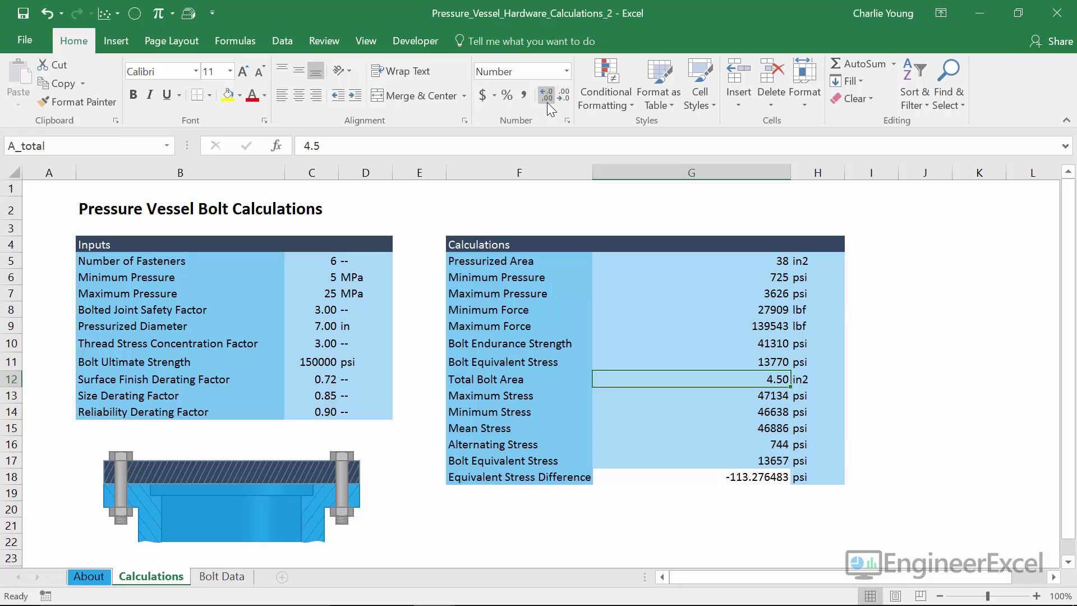
Run Goal Seek to bring the stress difference in G18 to 0 by changing the Total Bolt Area in G12, and keep the solution
{"action": "left_click", "coordinate": [286, 43]}
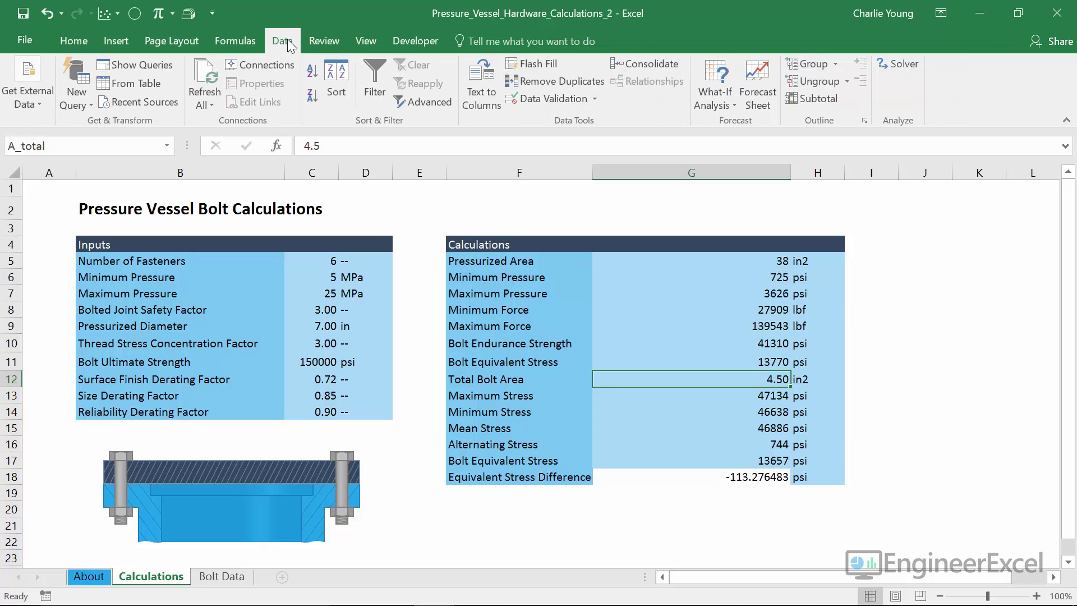
{"action": "left_click", "coordinate": [705, 105]}
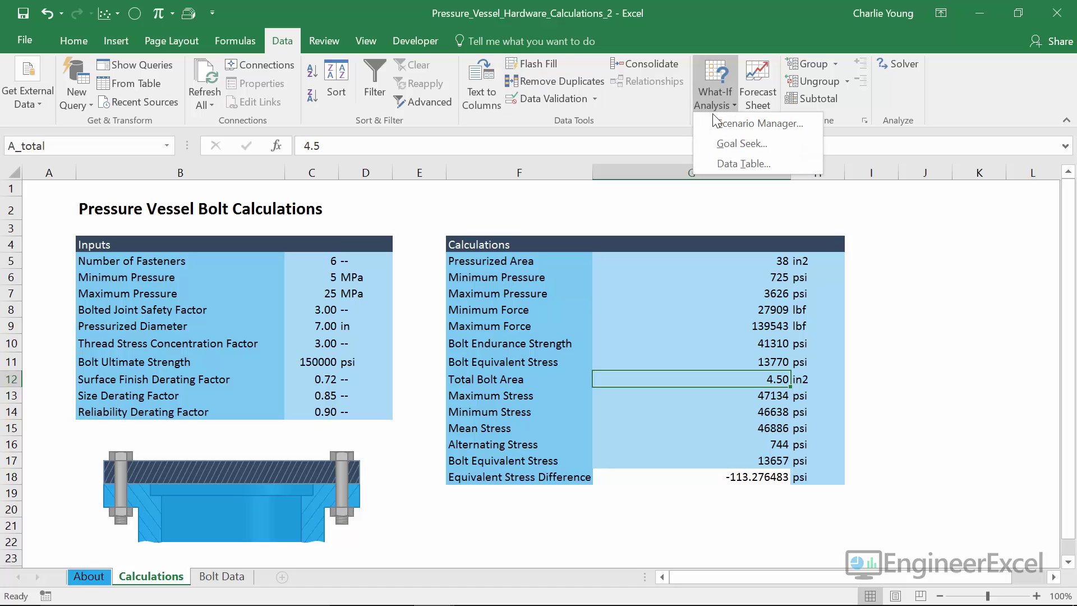
{"action": "left_click", "coordinate": [733, 144]}
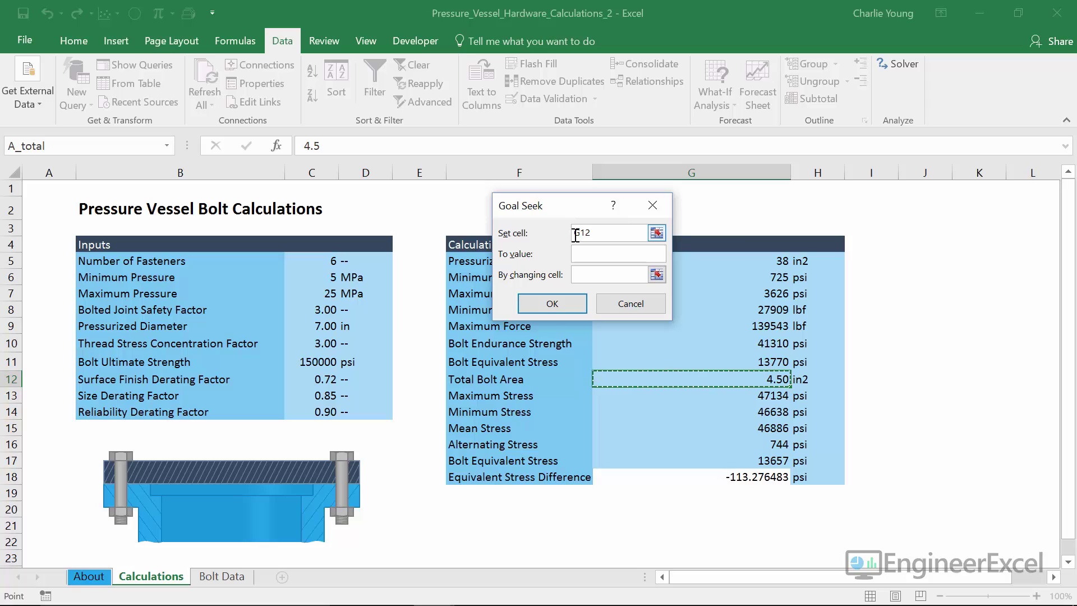
{"action": "left_click", "coordinate": [657, 475]}
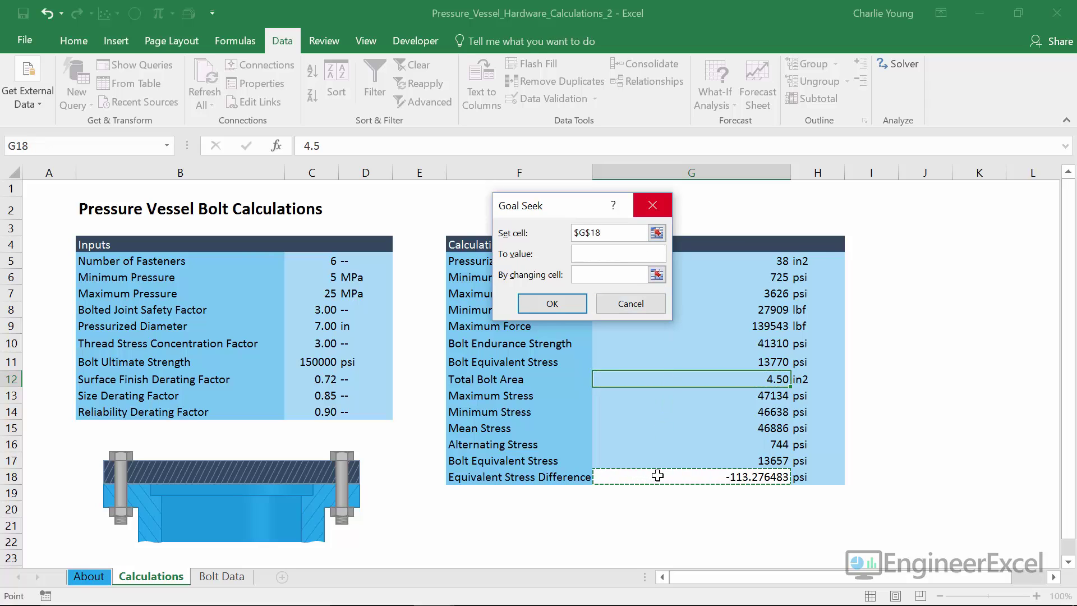
{"action": "left_click", "coordinate": [607, 257]}
{"action": "type", "text": "0"}
{"action": "left_click", "coordinate": [607, 275]}
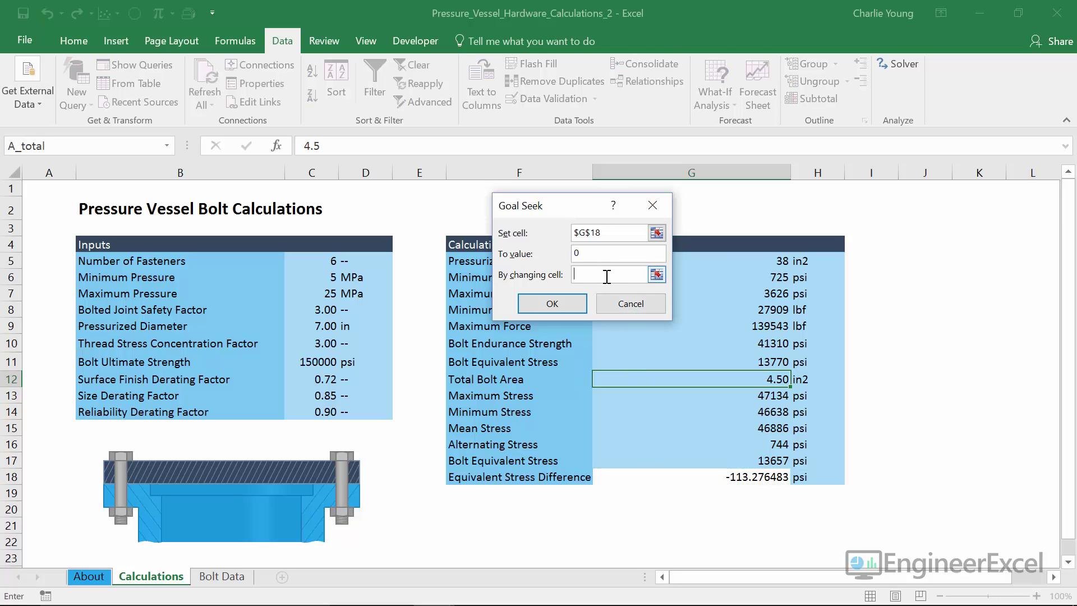
{"action": "left_click", "coordinate": [646, 378]}
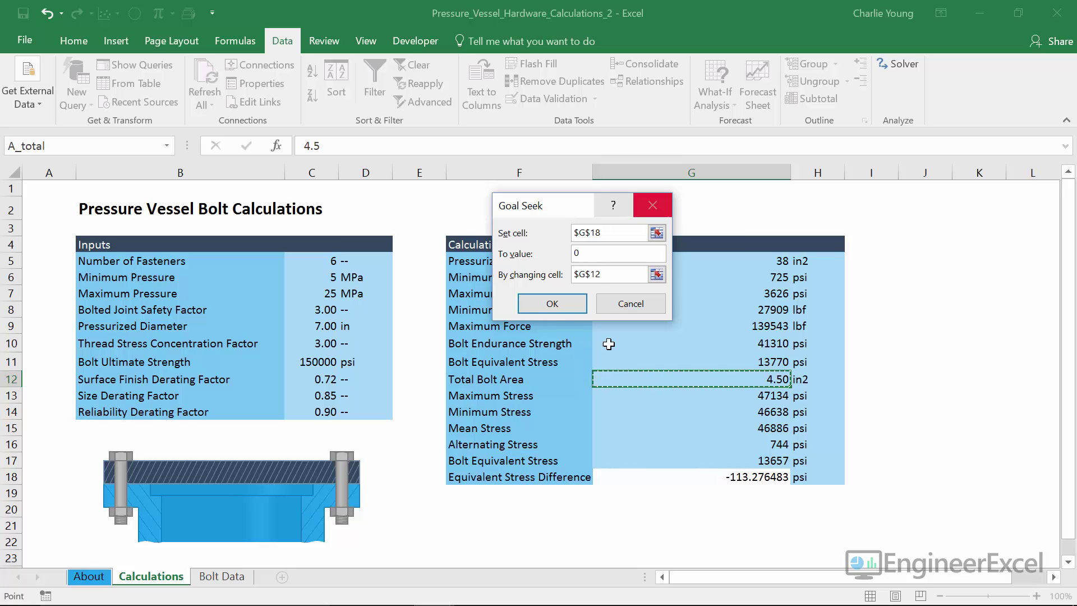
{"action": "left_click", "coordinate": [565, 308]}
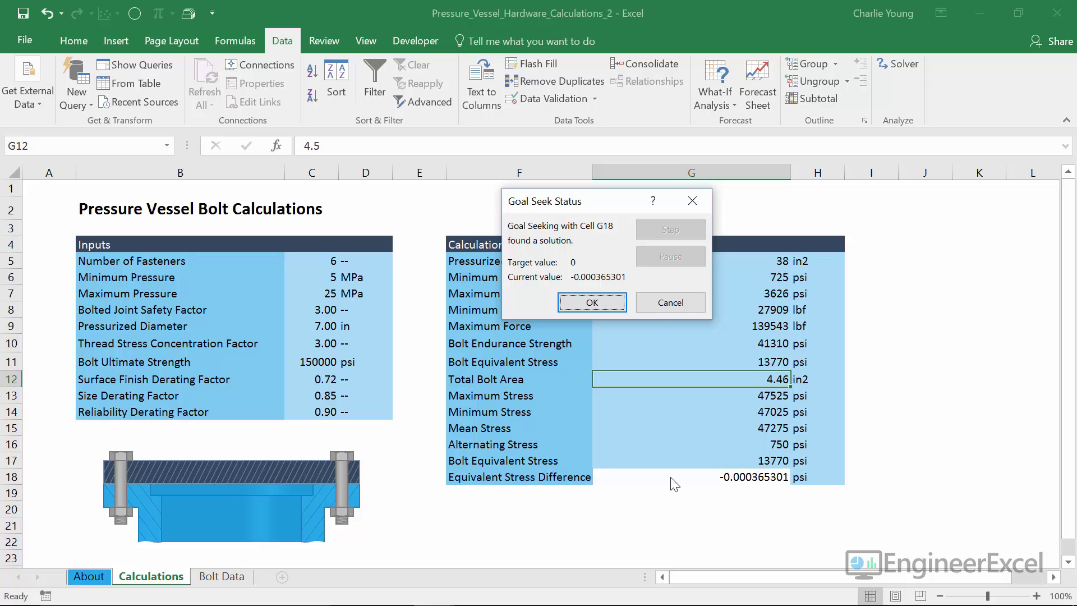
{"action": "left_click", "coordinate": [602, 304]}
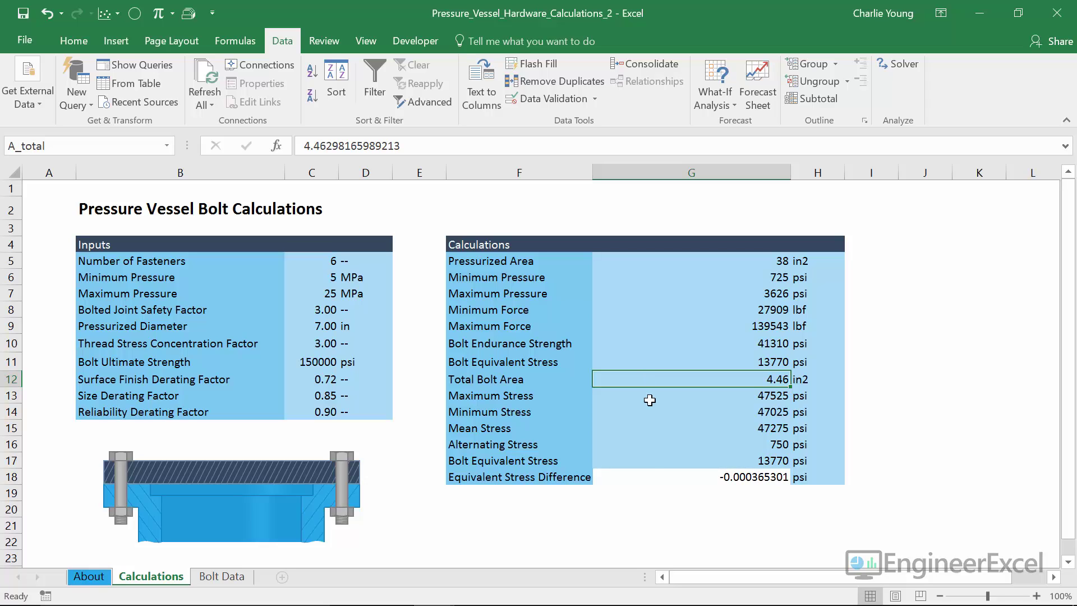
Format the stress difference in G18 with three decimal places and the light blue fill used in the Calculations table
{"action": "left_click", "coordinate": [649, 477]}
{"action": "left_click", "coordinate": [74, 40]}
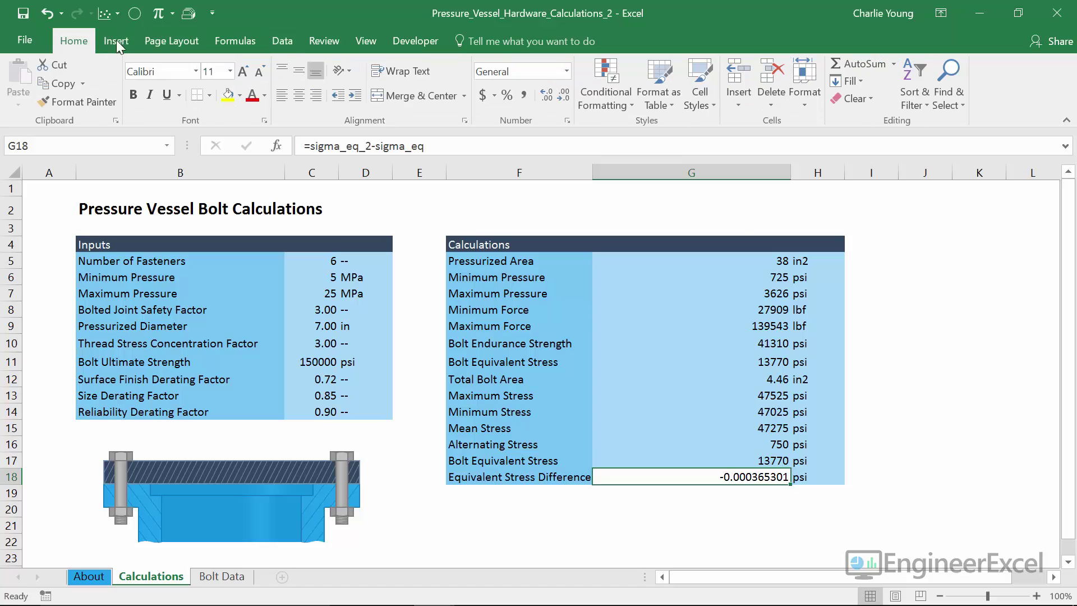
{"action": "left_click", "coordinate": [556, 101]}
{"action": "left_click", "coordinate": [556, 100]}
{"action": "left_click", "coordinate": [556, 100]}
{"action": "left_click", "coordinate": [556, 101]}
{"action": "left_click", "coordinate": [556, 100]}
{"action": "left_click", "coordinate": [555, 100]}
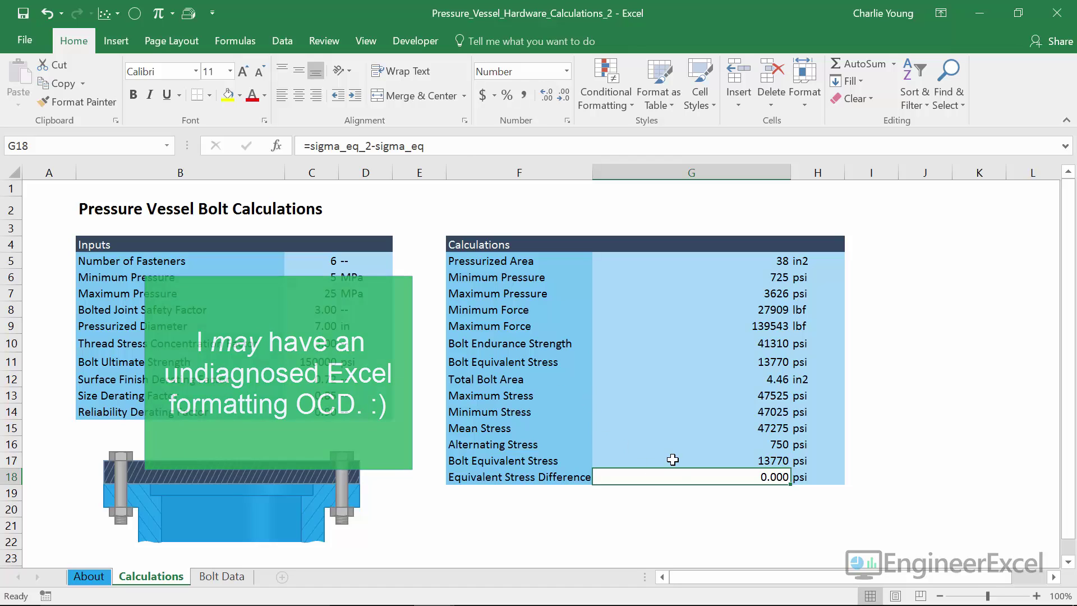
{"action": "left_click", "coordinate": [239, 96]}
{"action": "left_click", "coordinate": [279, 154]}
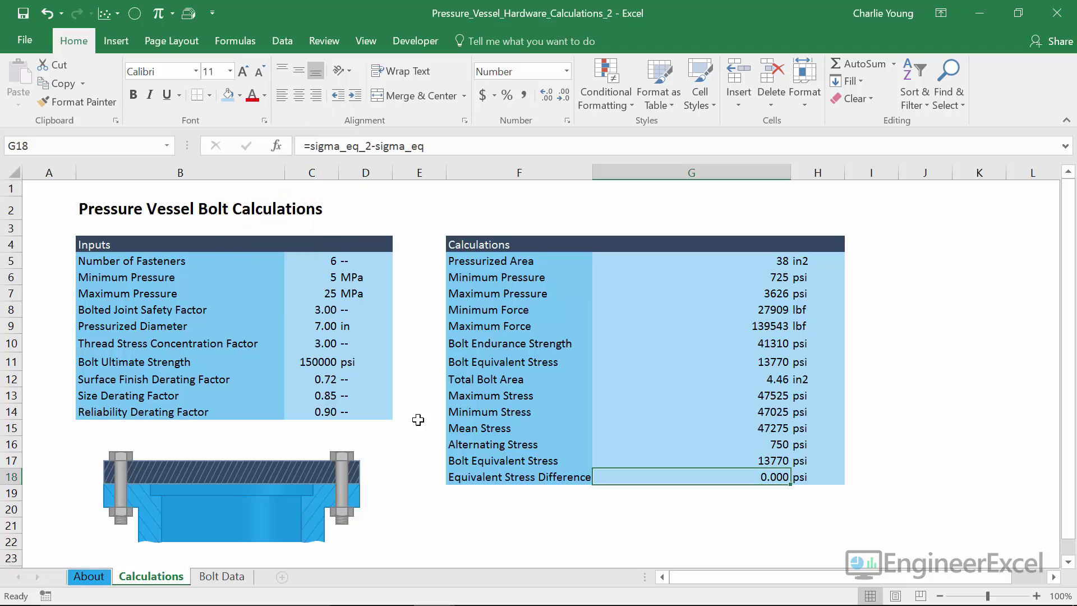
Add an Area Per Bolt row in row 19 with the formula =A_total/n_bolts and the unit in2
{"action": "left_click", "coordinate": [460, 487]}
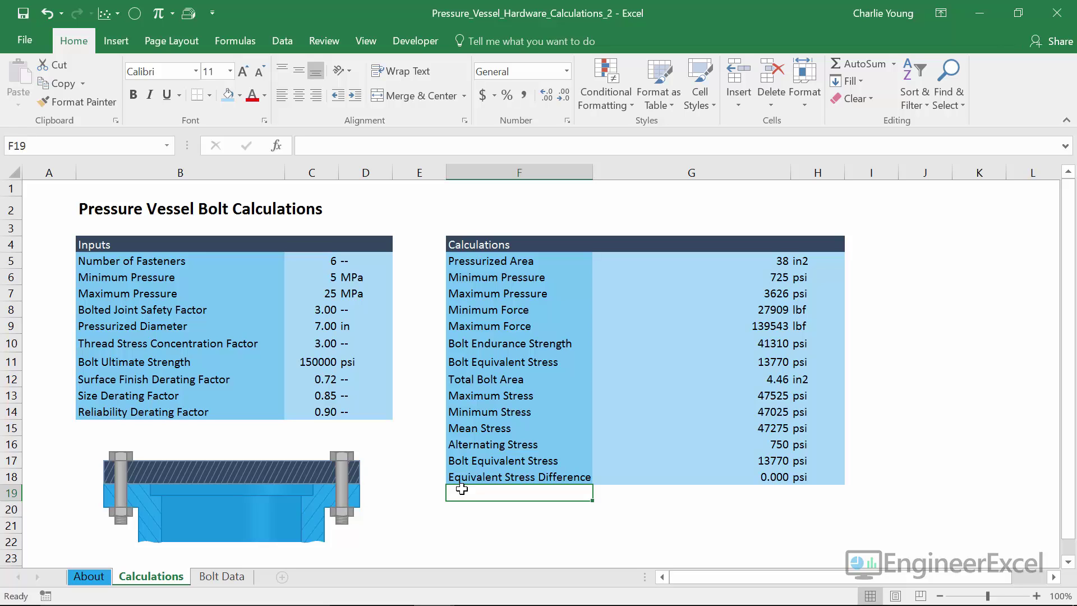
{"action": "type", "text": "Area"}
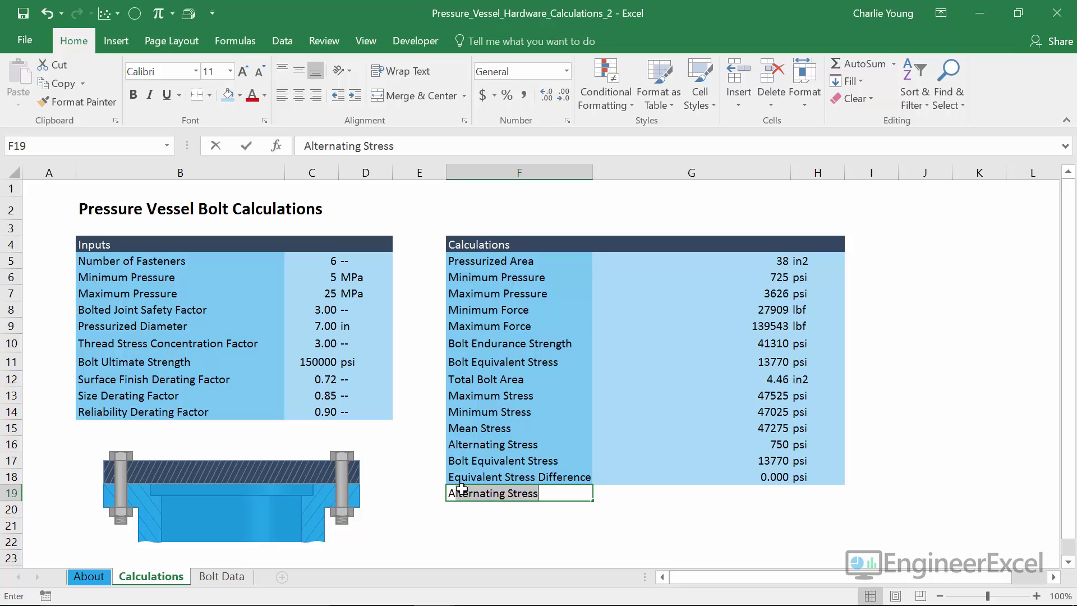
{"action": "type", "text": " Per Bolt"}
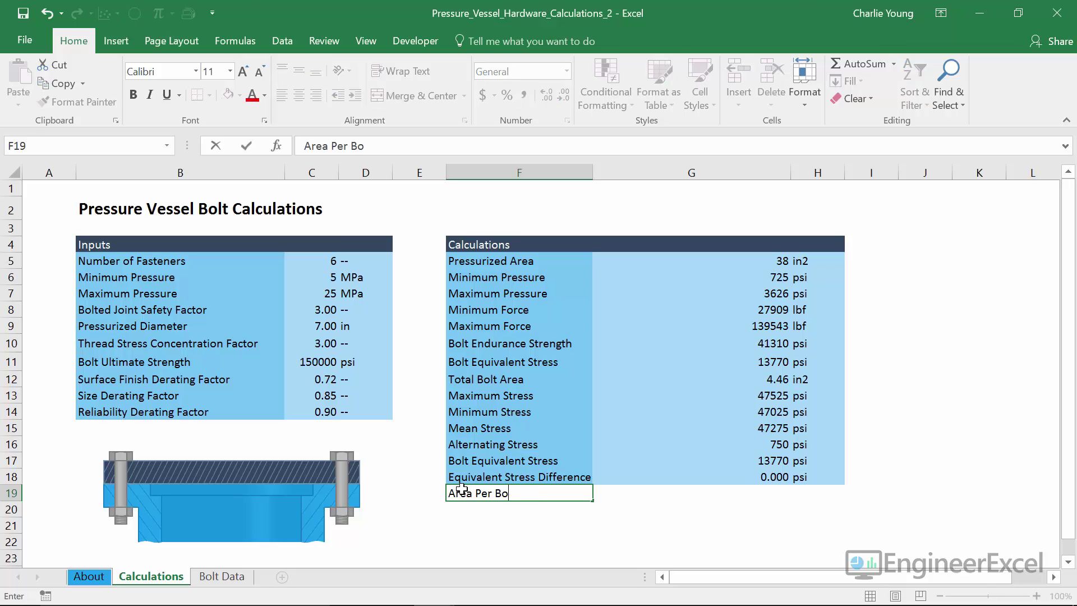
{"action": "key", "text": "Tab"}
{"action": "type", "text": "="}
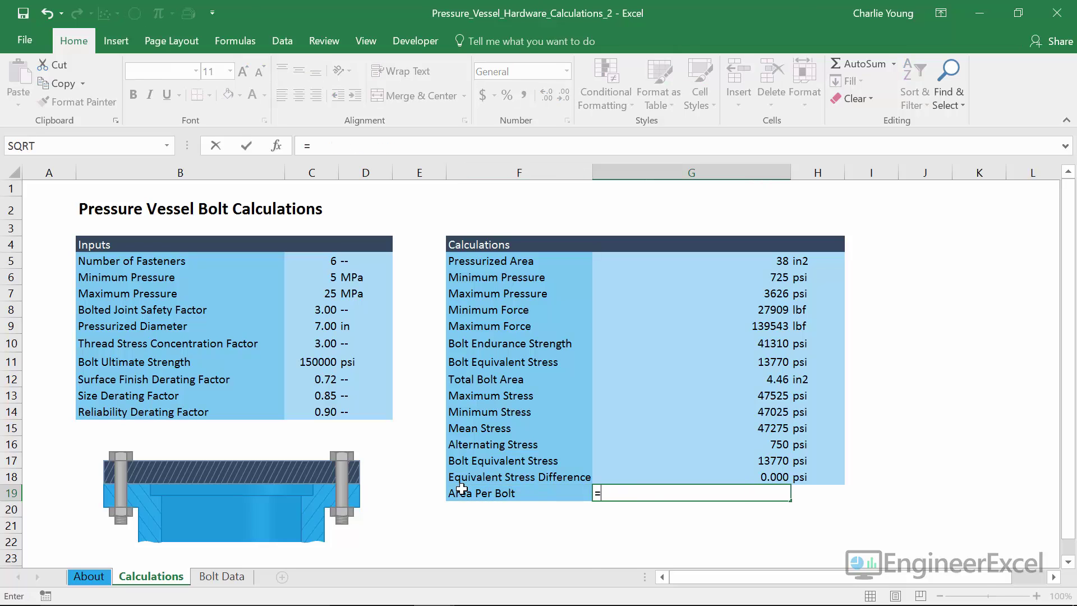
{"action": "type", "text": "A_total"}
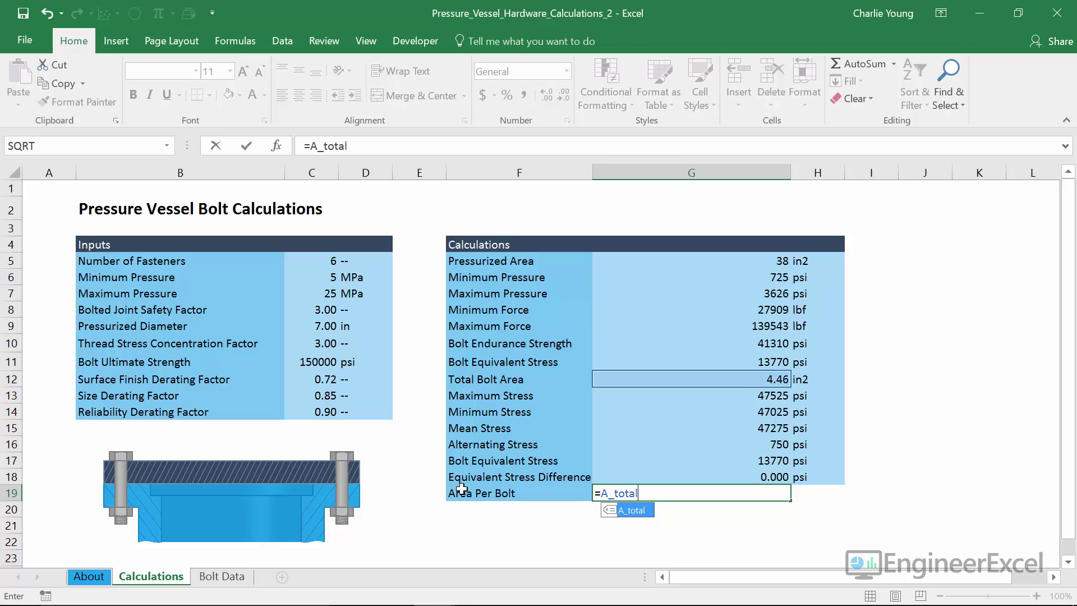
{"action": "type", "text": "/n_bolts"}
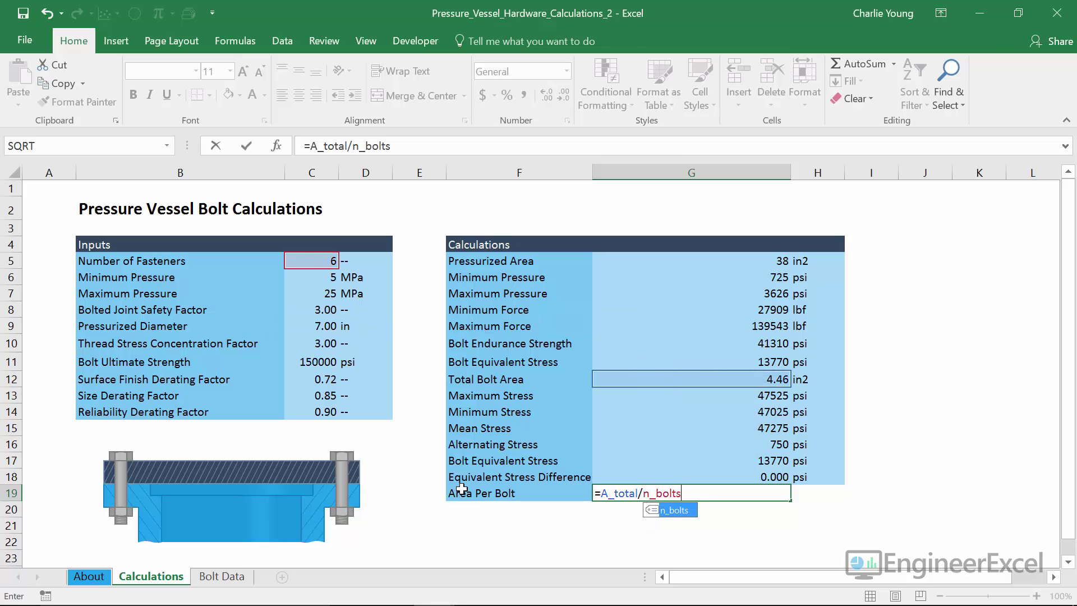
{"action": "key", "text": "Tab"}
{"action": "type", "text": "in2"}
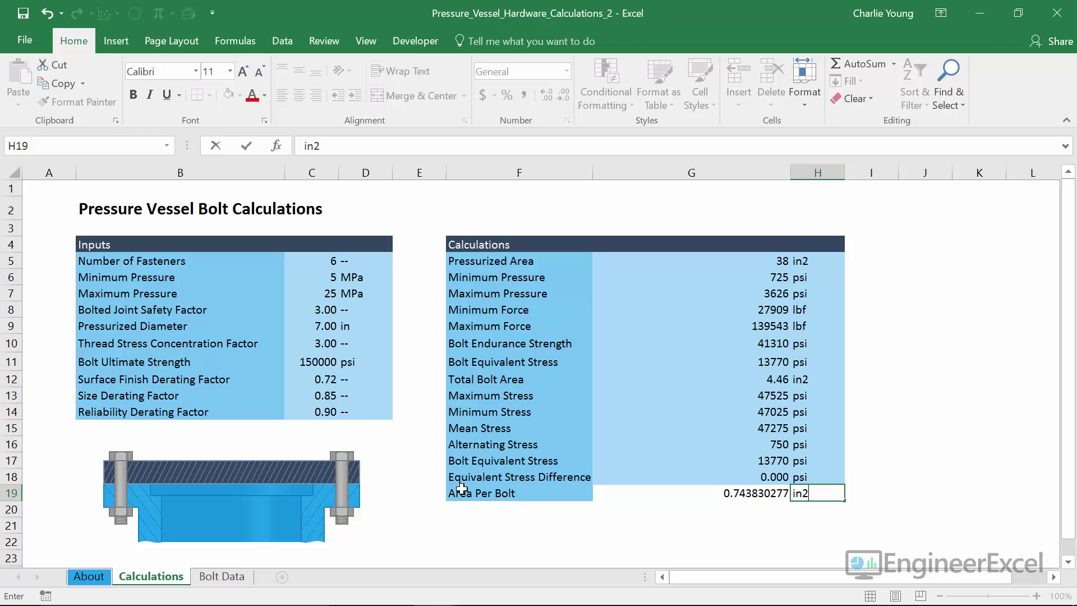
{"action": "key", "text": "Return"}
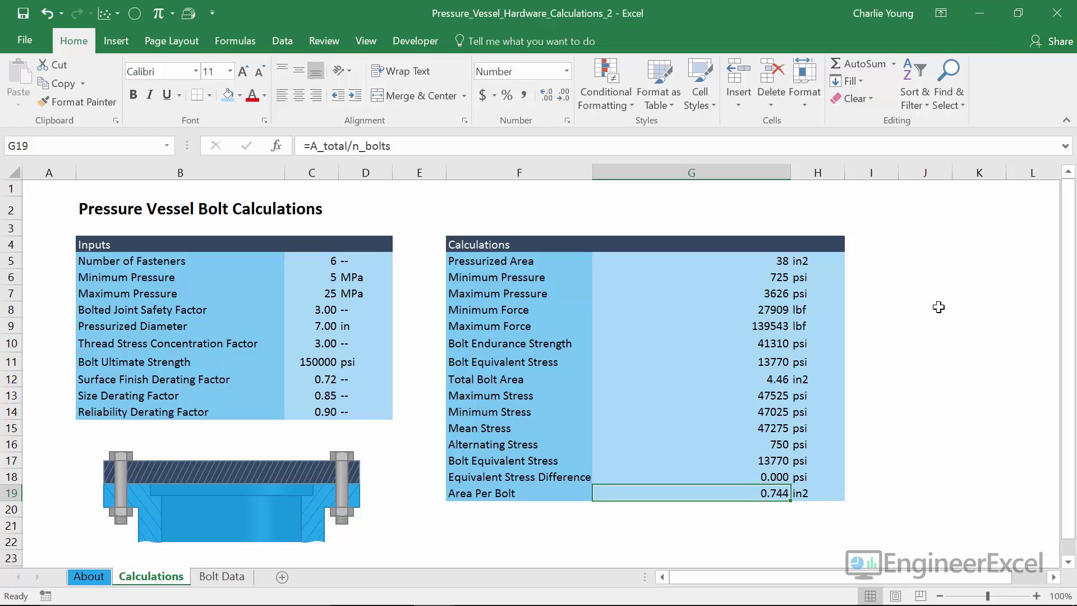
Enter the heading Result in J4, to the right of the Calculations table
{"action": "left_click", "coordinate": [1053, 577]}
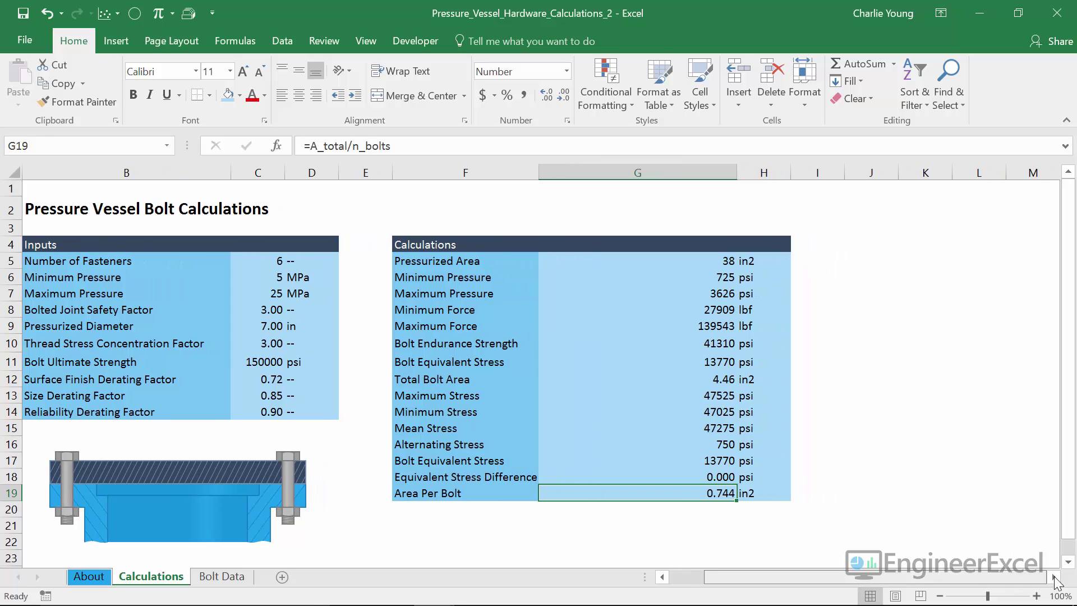
{"action": "left_click", "coordinate": [873, 244]}
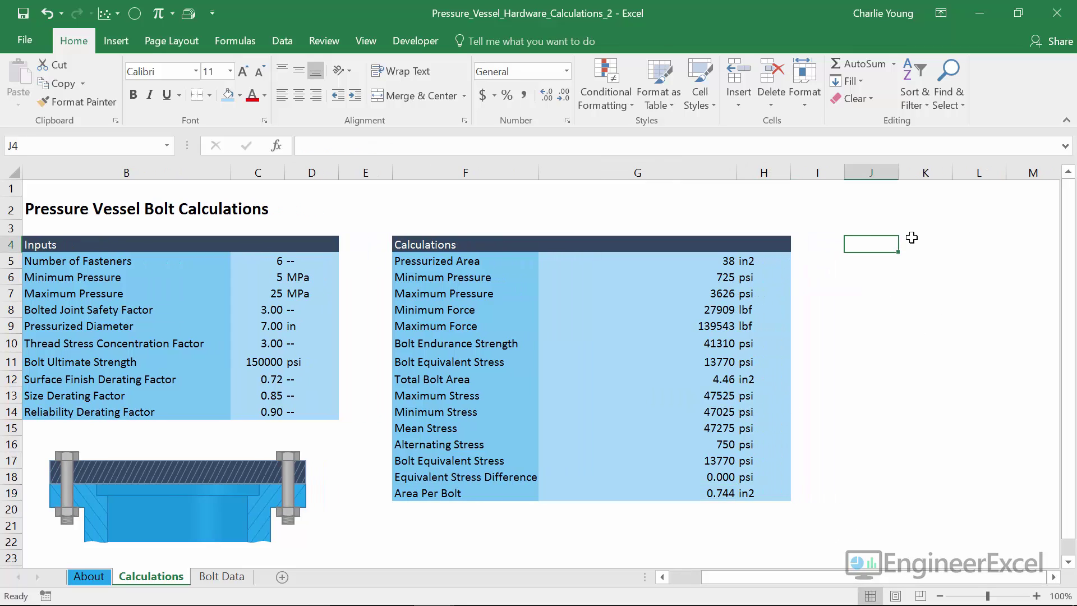
{"action": "type", "text": "Result"}
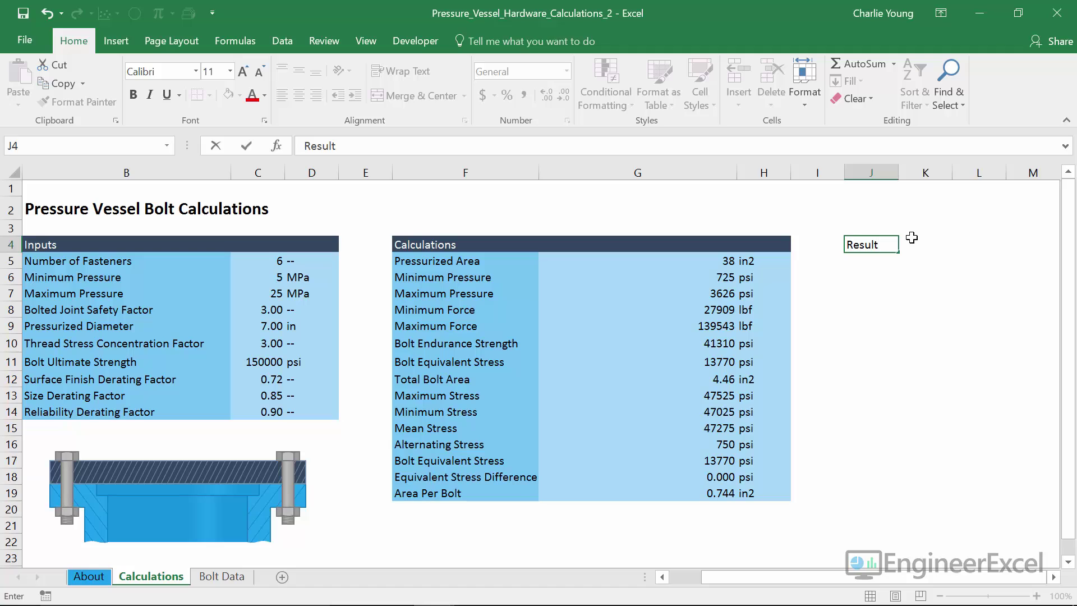
{"action": "key", "text": "Return"}
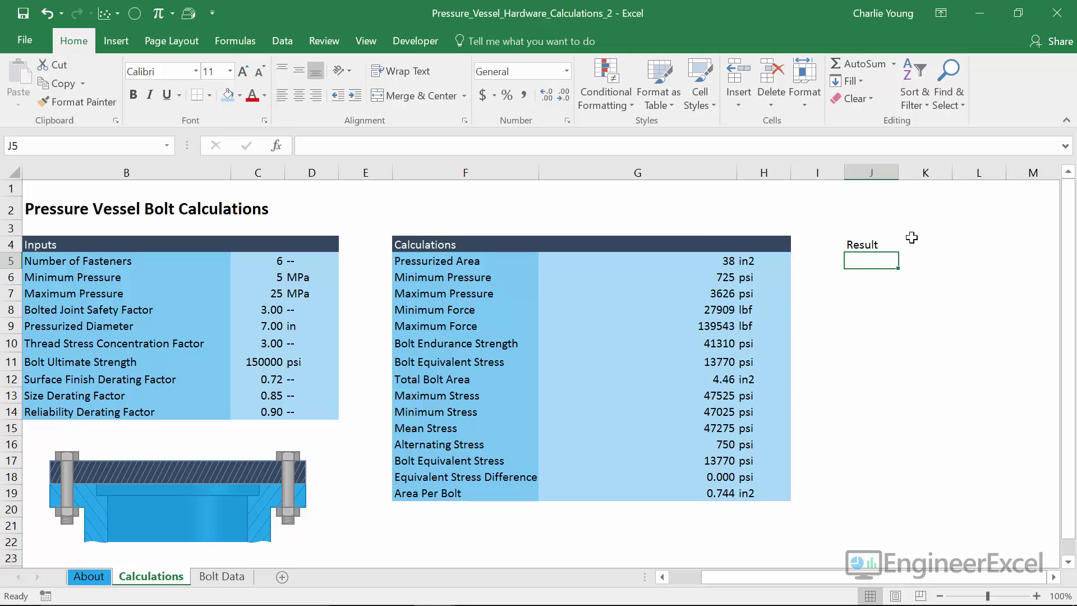
Enter the row label Nominal Diameter in J5 under the Result heading
{"action": "type", "text": "N"}
{"action": "key", "text": "BackSpace"}
{"action": "type", "text": "No"}
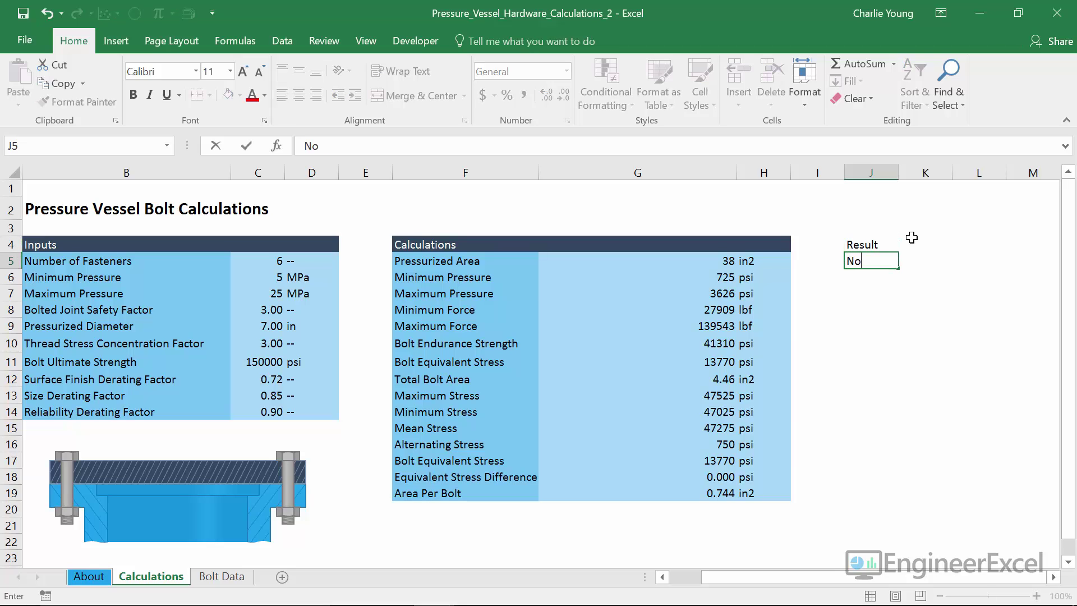
{"action": "type", "text": "minal DIameter"}
{"action": "key", "text": "BackSpace"}
{"action": "key", "text": "BackSpace"}
{"action": "key", "text": "BackSpace"}
{"action": "key", "text": "BackSpace"}
{"action": "key", "text": "BackSpace"}
{"action": "key", "text": "BackSpace"}
{"action": "key", "text": "BackSpace"}
{"action": "type", "text": "iameter"}
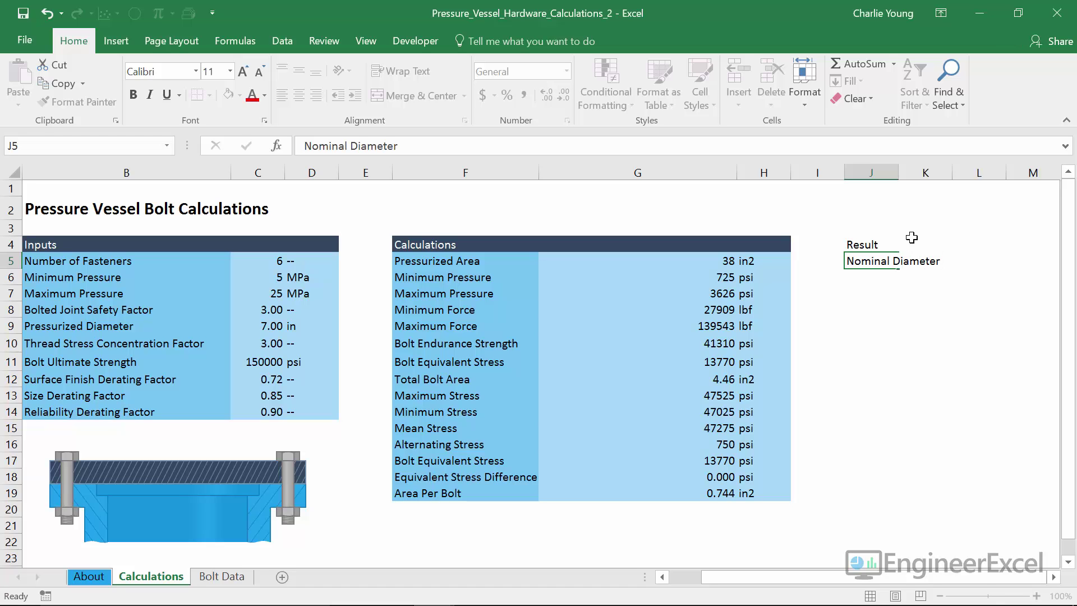
{"action": "key", "text": "Return"}
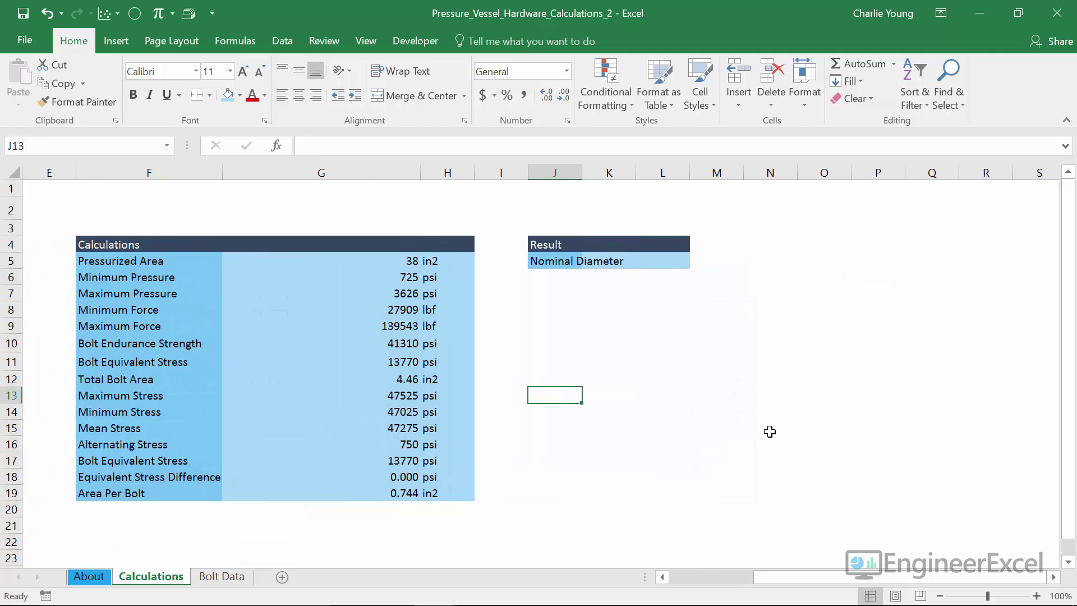
Widen columns J and K of the Result table and enter the unit in for the Nominal Diameter in L5
{"action": "left_click_drag", "start_coordinate": [582, 172], "coordinate": [628, 172]}
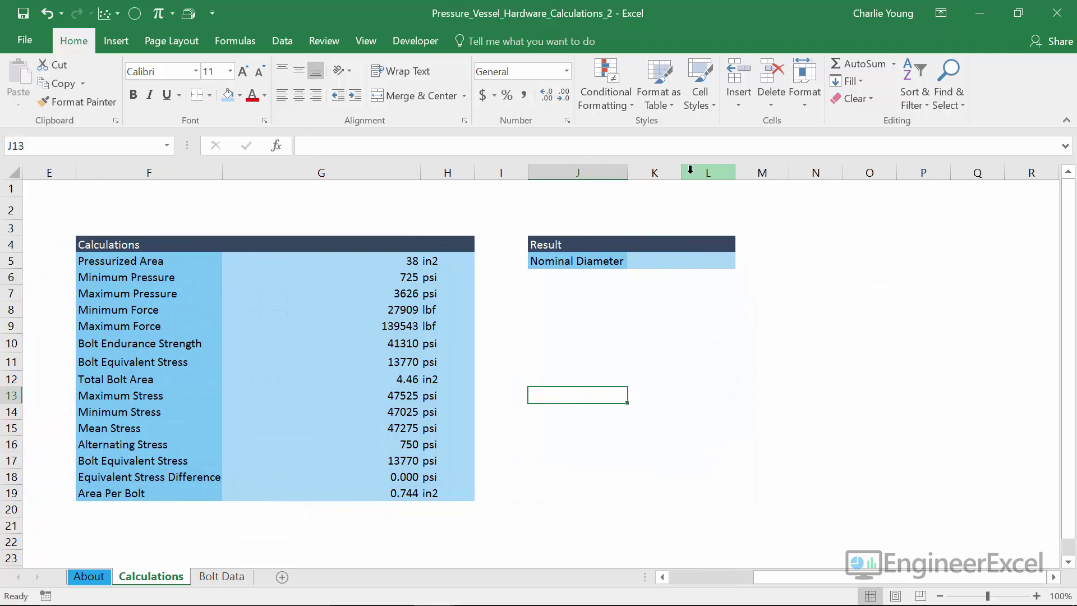
{"action": "left_click_drag", "start_coordinate": [693, 175], "coordinate": [846, 170]}
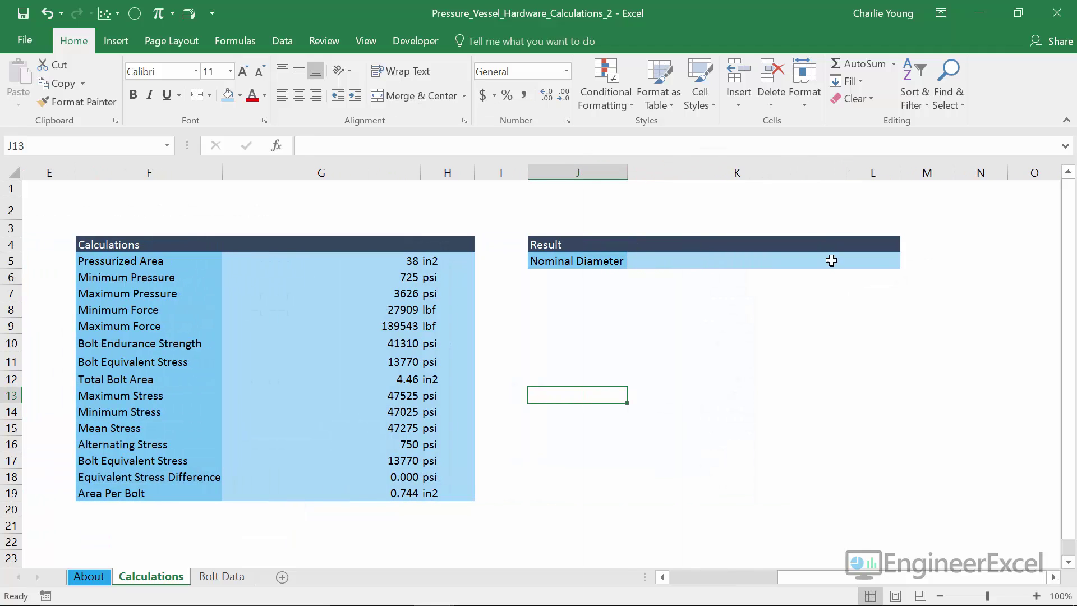
{"action": "left_click", "coordinate": [871, 264]}
{"action": "type", "text": "in"}
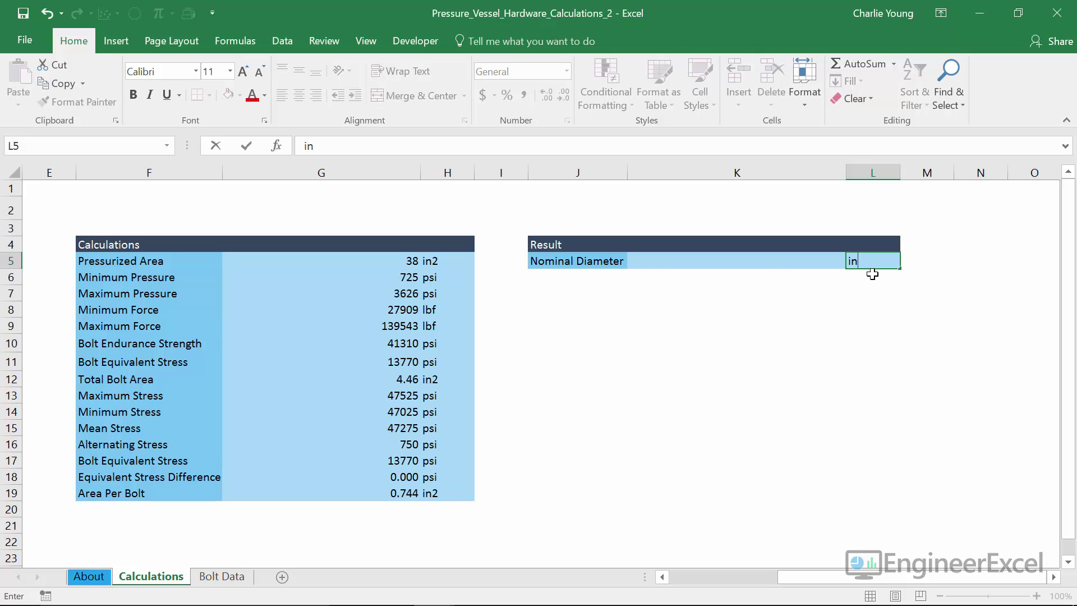
{"action": "key", "text": "Return"}
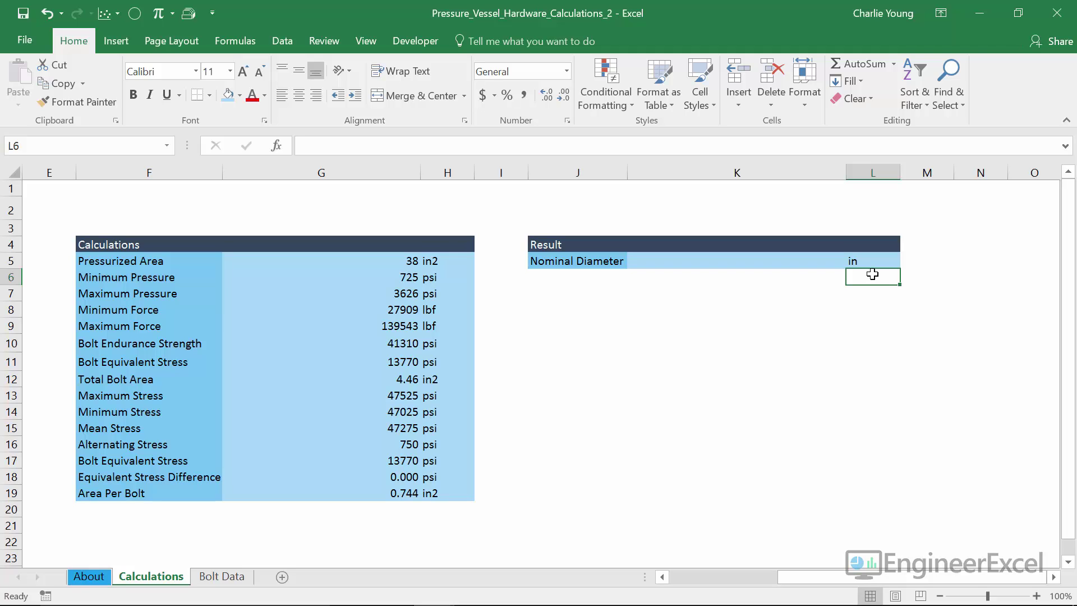
Examine the Area Per Bolt formula and the named ranges for nominal major diameter and tensile stress area on the Bolt Data sheet
{"action": "left_click", "coordinate": [384, 490]}
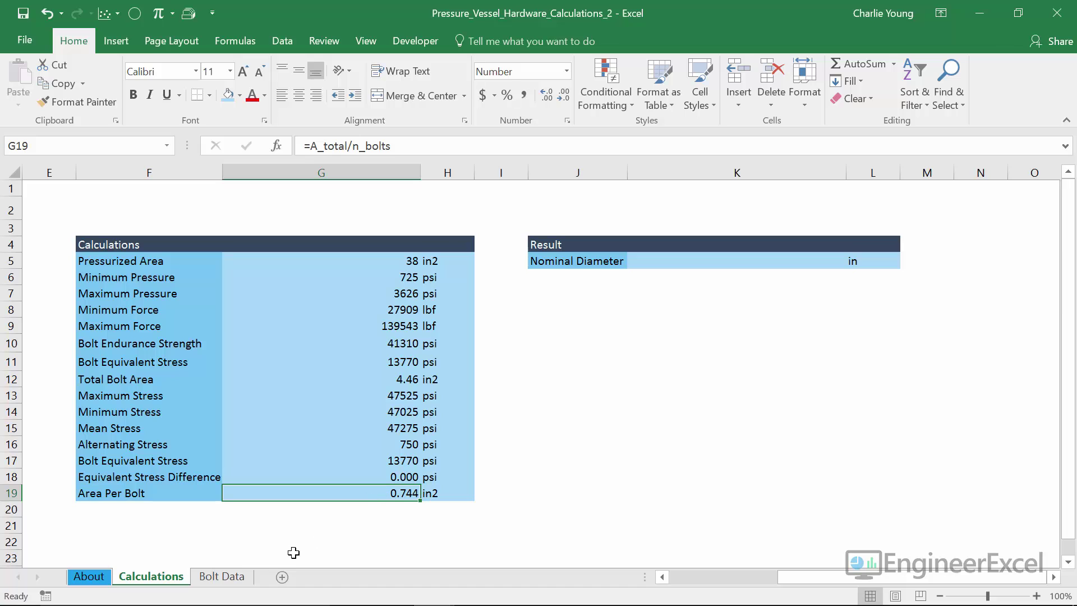
{"action": "left_click", "coordinate": [222, 577]}
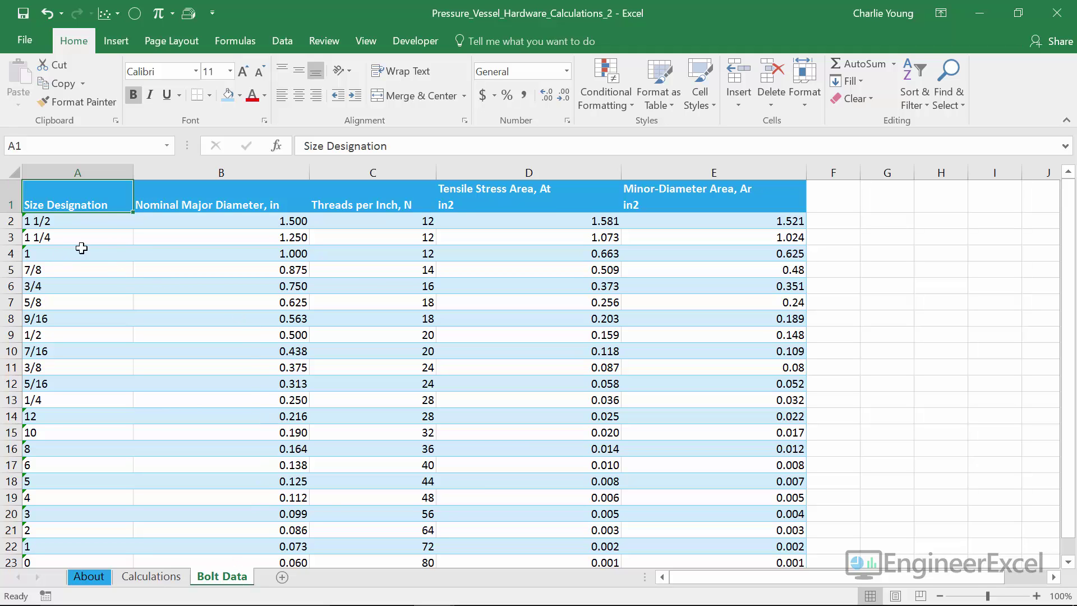
{"action": "left_click", "coordinate": [180, 206]}
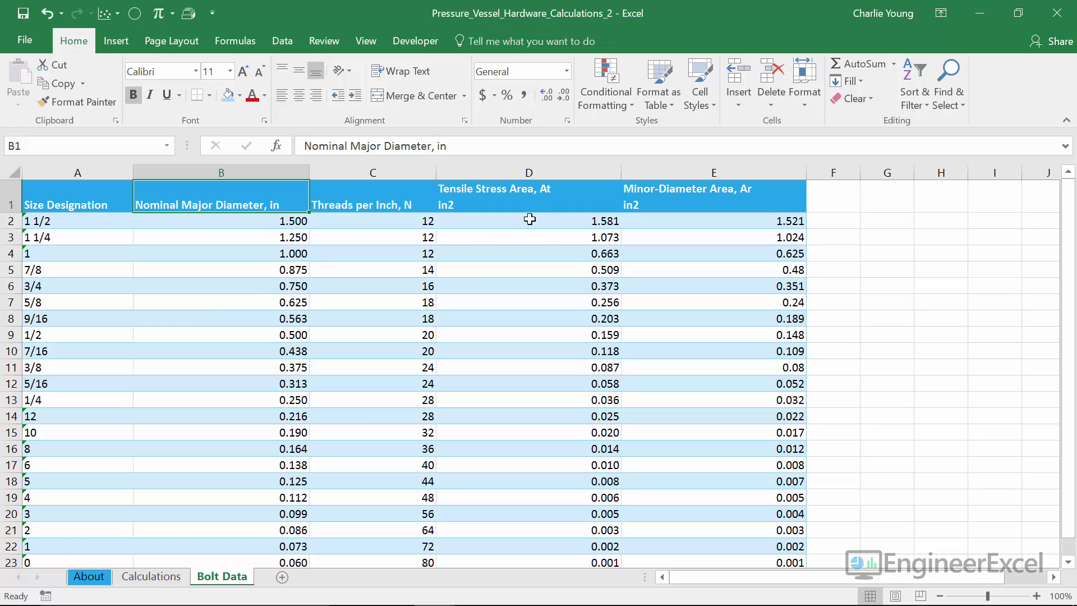
{"action": "left_click", "coordinate": [540, 204]}
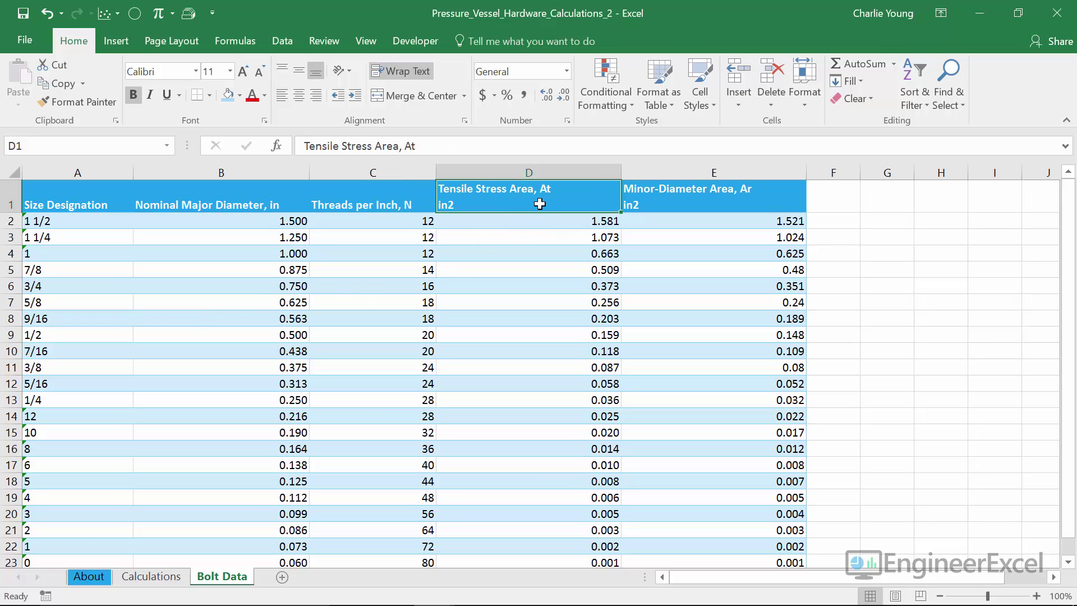
{"action": "left_click_drag", "start_coordinate": [234, 221], "coordinate": [263, 523]}
{"action": "scroll", "coordinate": [276, 385], "scroll_direction": "up", "scroll_amount": 1}
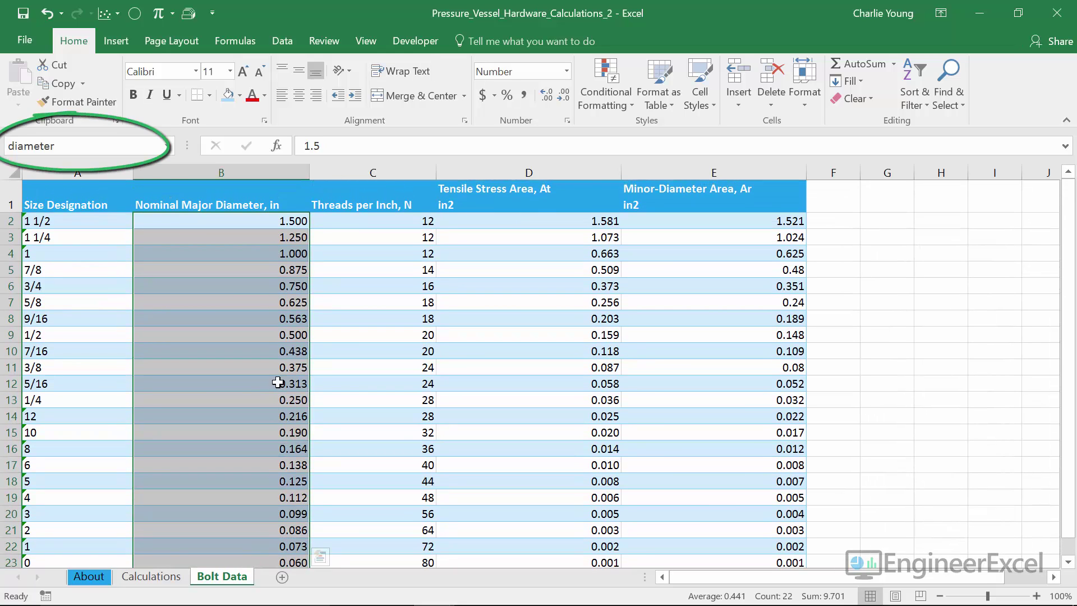
{"action": "mouse_move", "coordinate": [586, 221]}
{"action": "left_mouse_down"}
{"action": "mouse_move", "coordinate": [551, 574]}
{"action": "mouse_move", "coordinate": [553, 528]}
{"action": "left_mouse_up"}
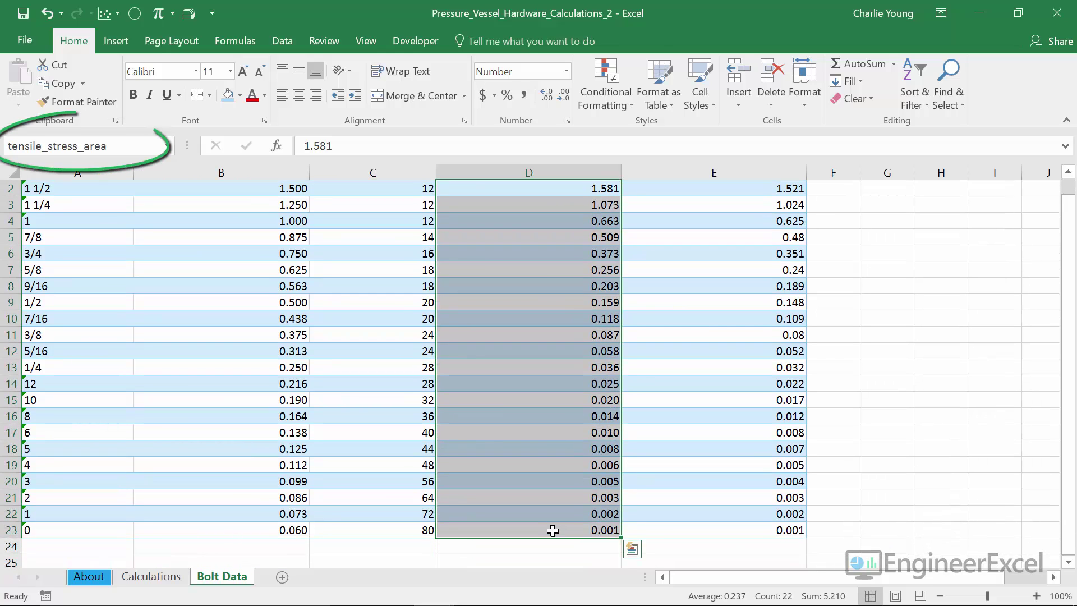
{"action": "scroll", "coordinate": [553, 530], "scroll_direction": "up", "scroll_amount": 1}
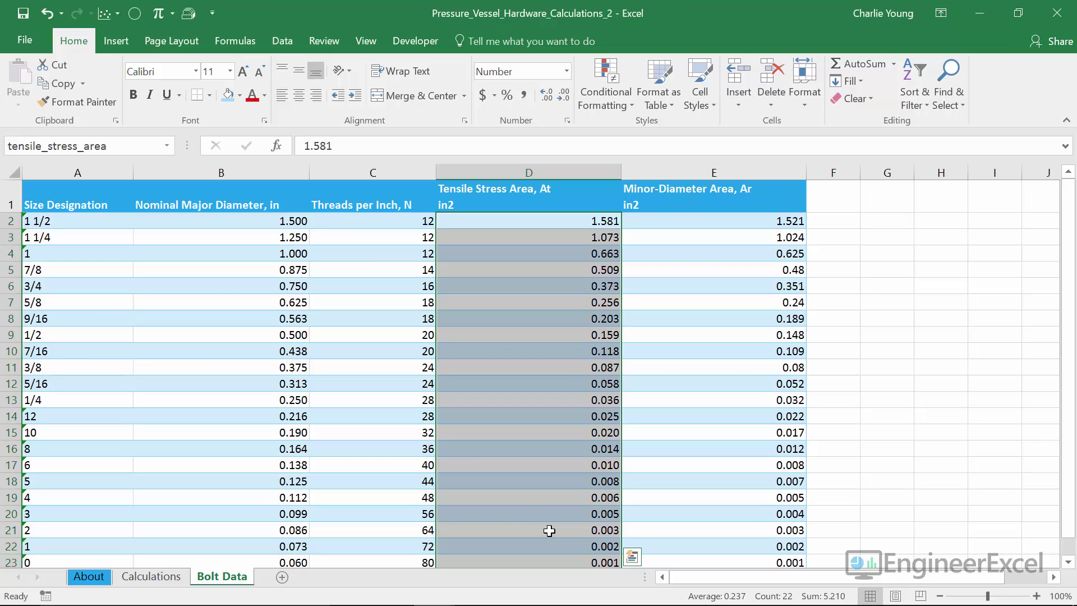
{"action": "left_click_drag", "start_coordinate": [252, 221], "coordinate": [241, 534]}
{"action": "scroll", "coordinate": [241, 534], "scroll_direction": "up", "scroll_amount": 1}
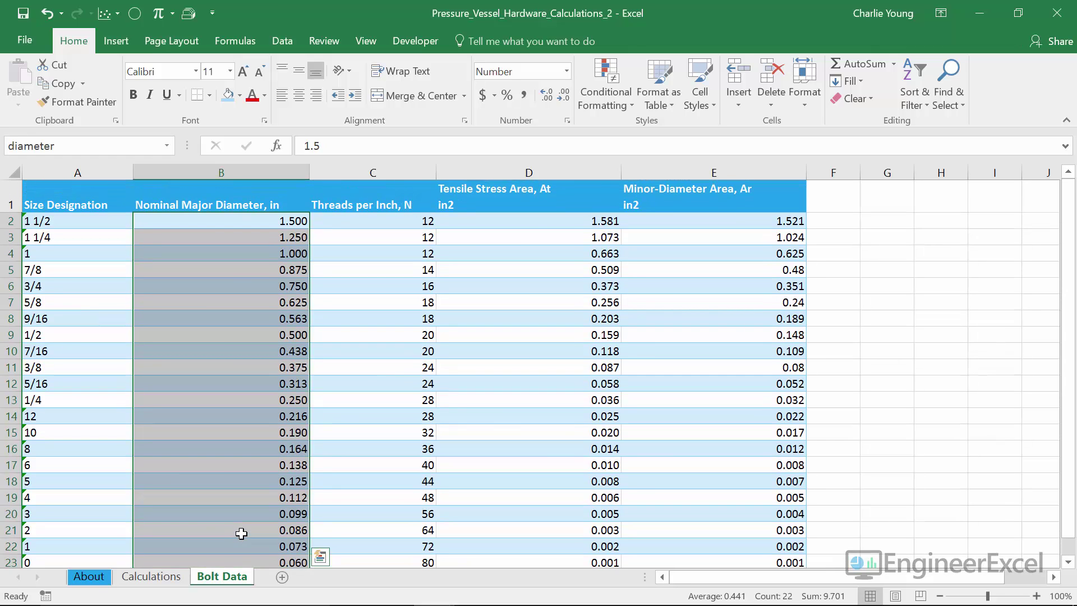
{"action": "left_click", "coordinate": [586, 224]}
{"action": "left_click_drag", "start_coordinate": [586, 224], "coordinate": [566, 556]}
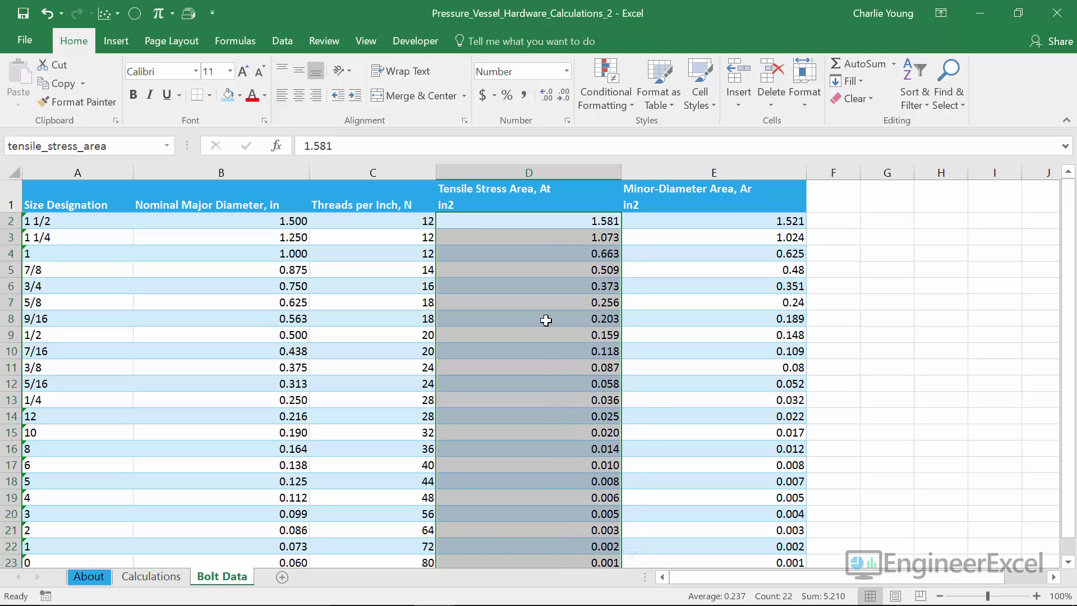
{"action": "left_click", "coordinate": [548, 226]}
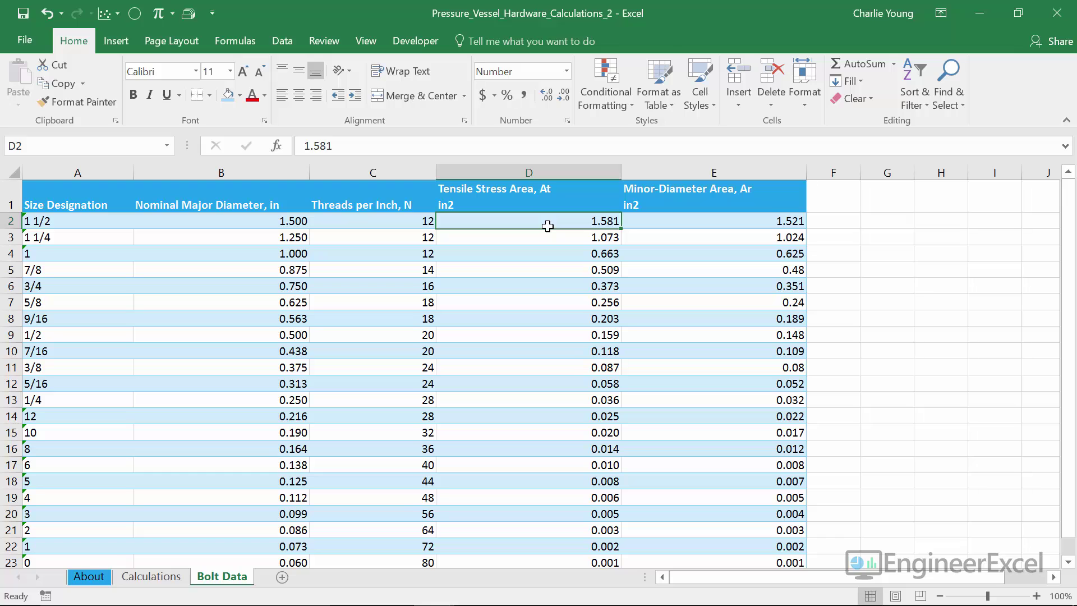
{"action": "left_click_drag", "start_coordinate": [547, 227], "coordinate": [525, 520]}
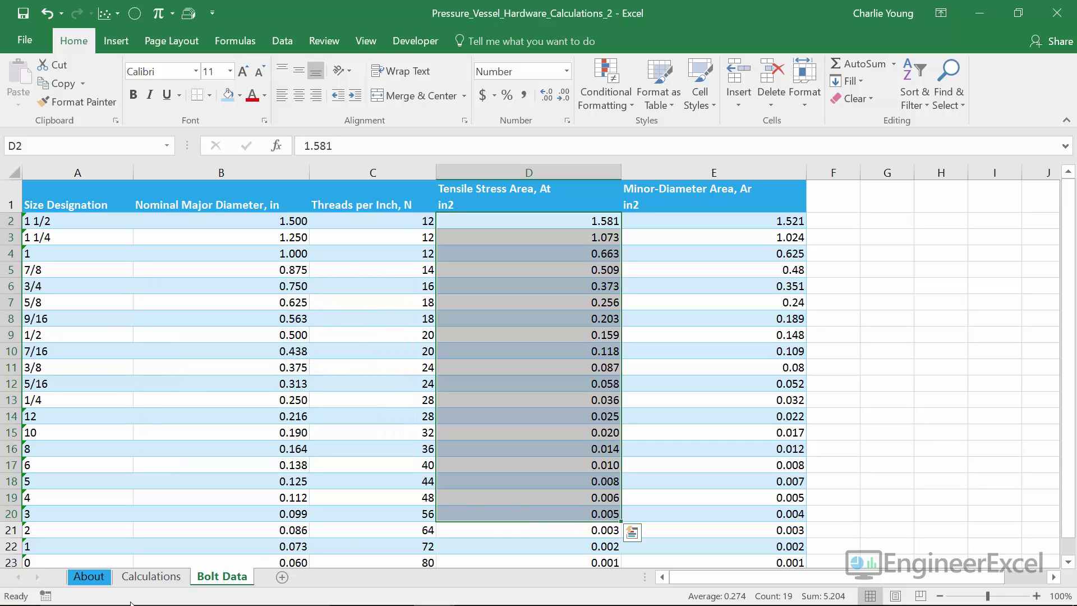
On the Calculations sheet, enter =INDEX(diameter,MATCH(G19,tensile_stress_area,-1)) in K5 as the Nominal Diameter
{"action": "left_click", "coordinate": [135, 581]}
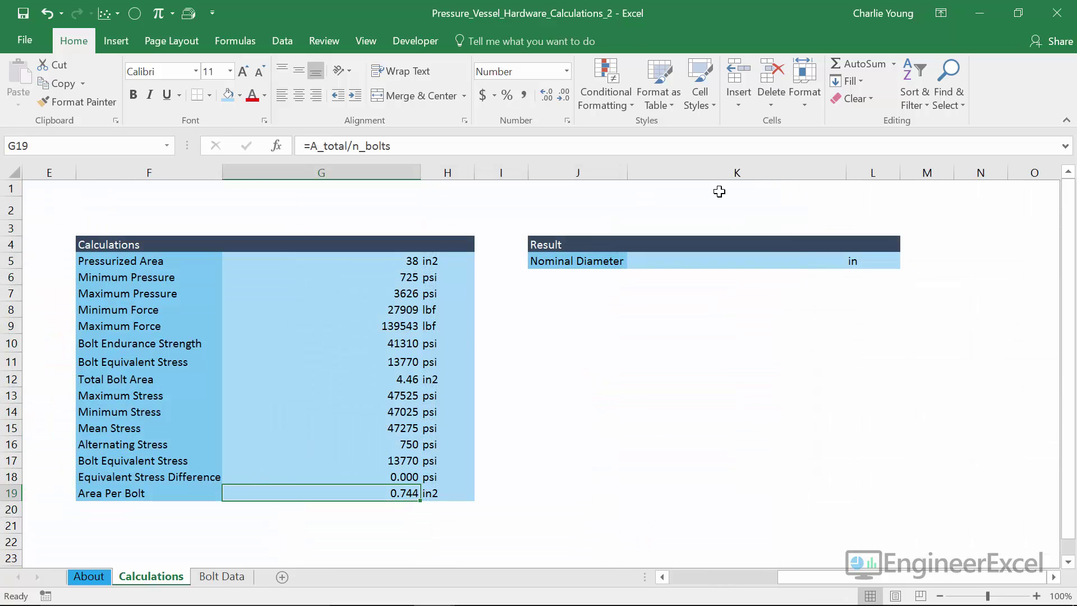
{"action": "left_click", "coordinate": [738, 263]}
{"action": "type", "text": "="}
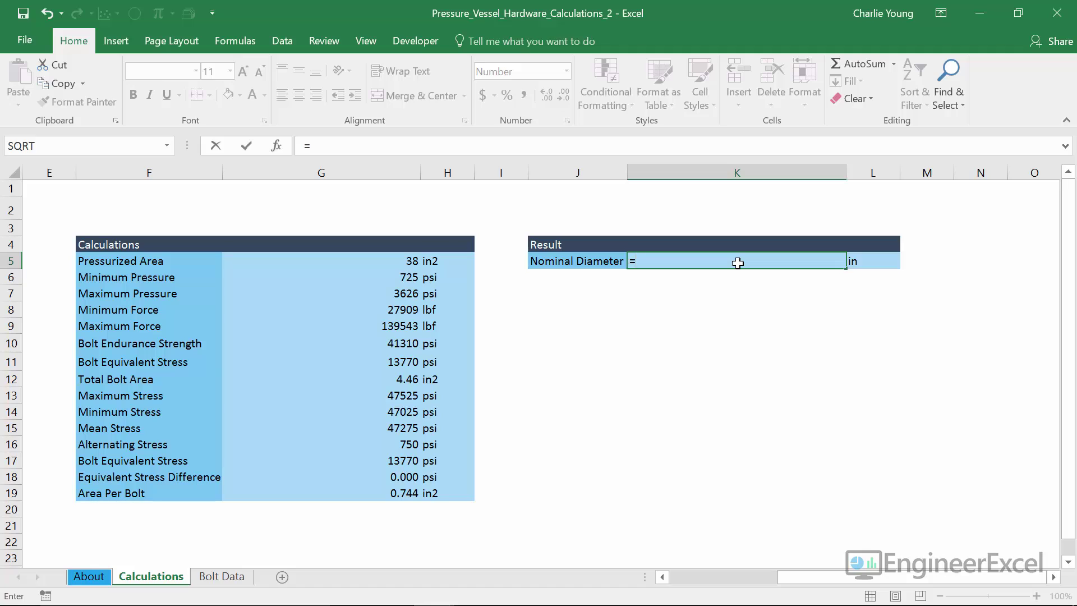
{"action": "type", "text": "index"}
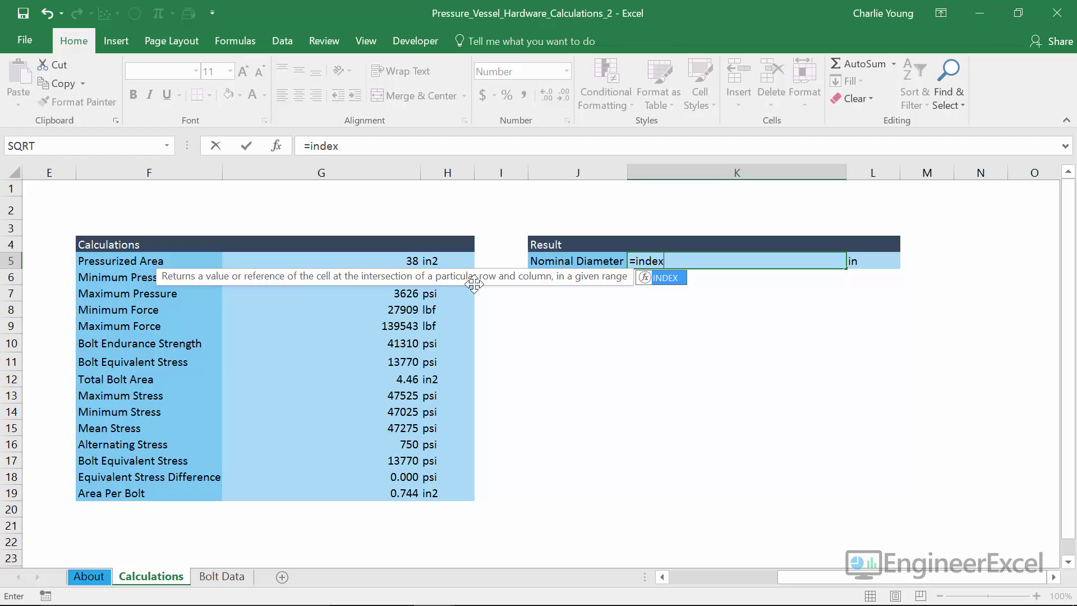
{"action": "type", "text": "("}
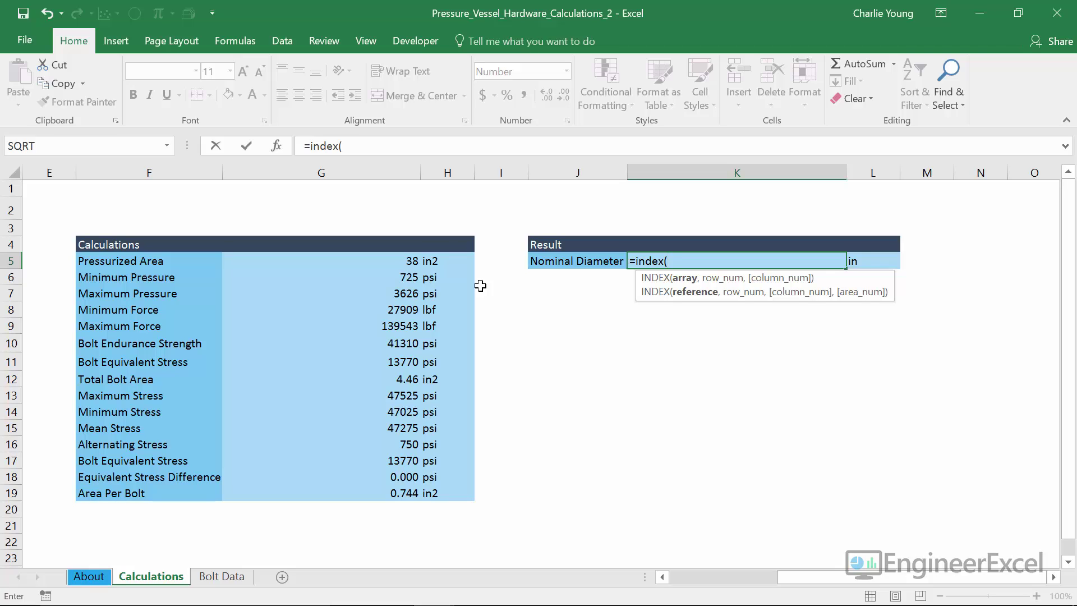
{"action": "type", "text": "diameter"}
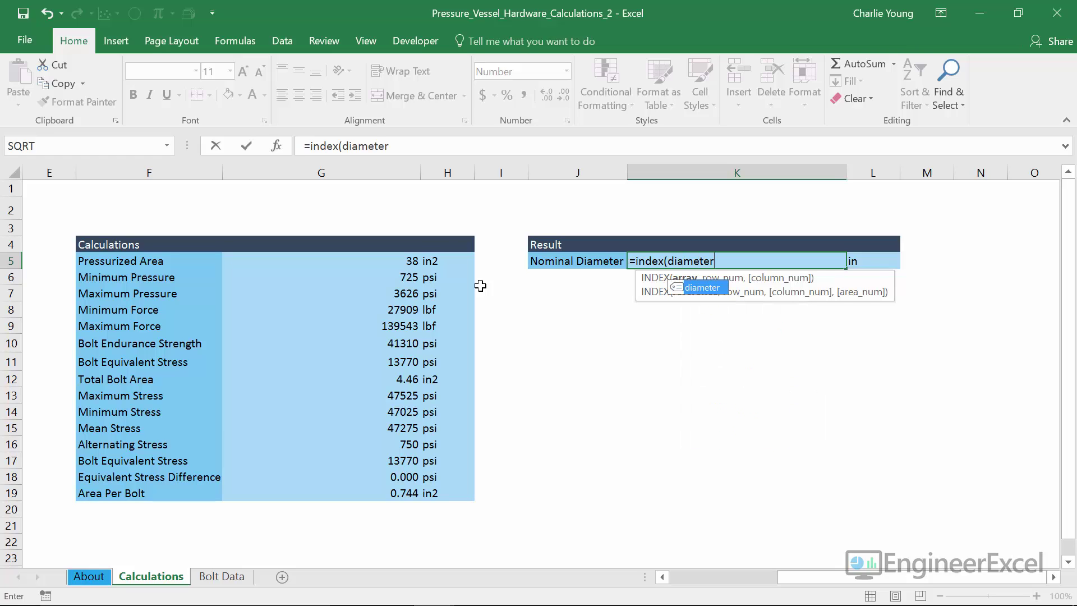
{"action": "type", "text": ","}
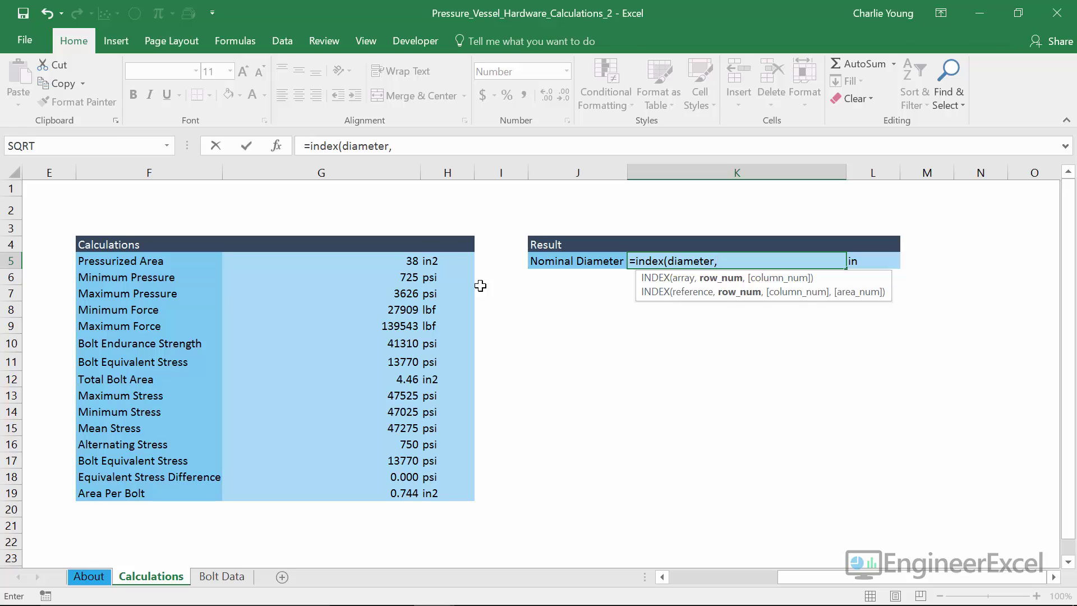
{"action": "type", "text": "match("}
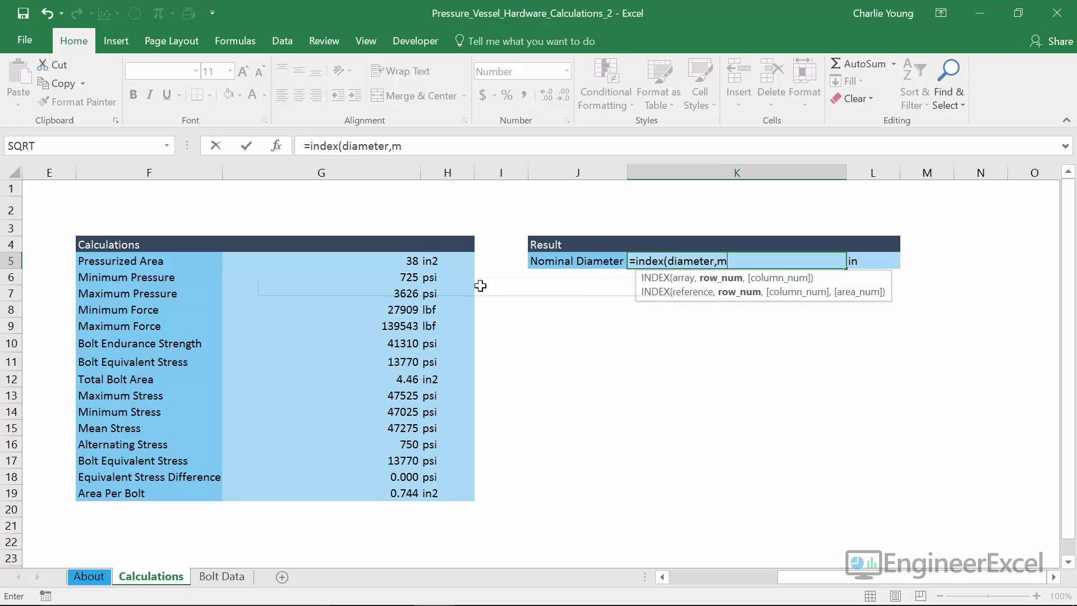
{"action": "left_click", "coordinate": [377, 491]}
{"action": "type", "text": ","}
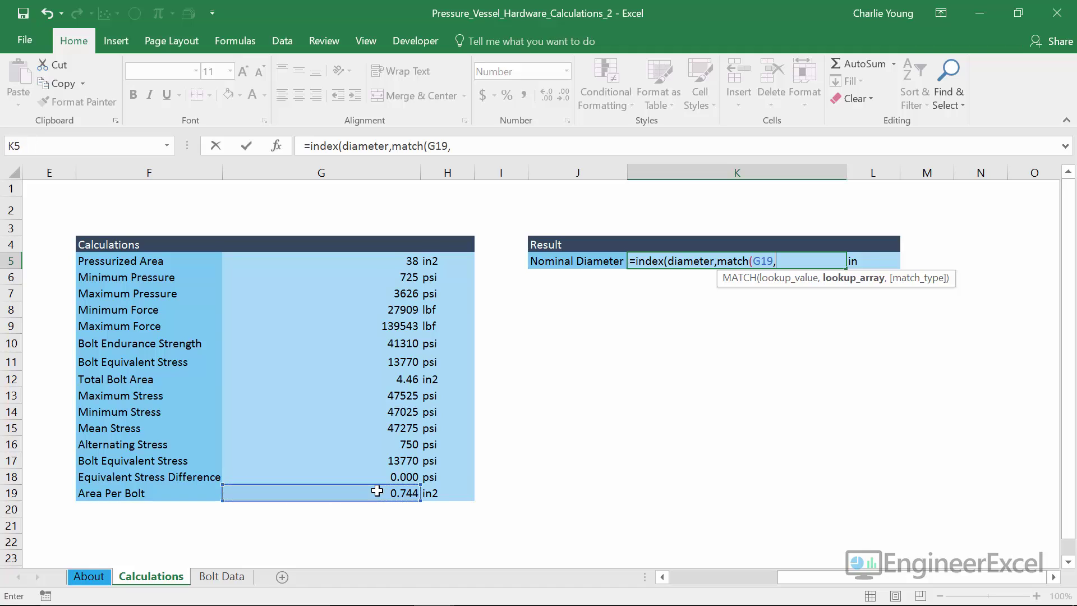
{"action": "type", "text": "tensile"}
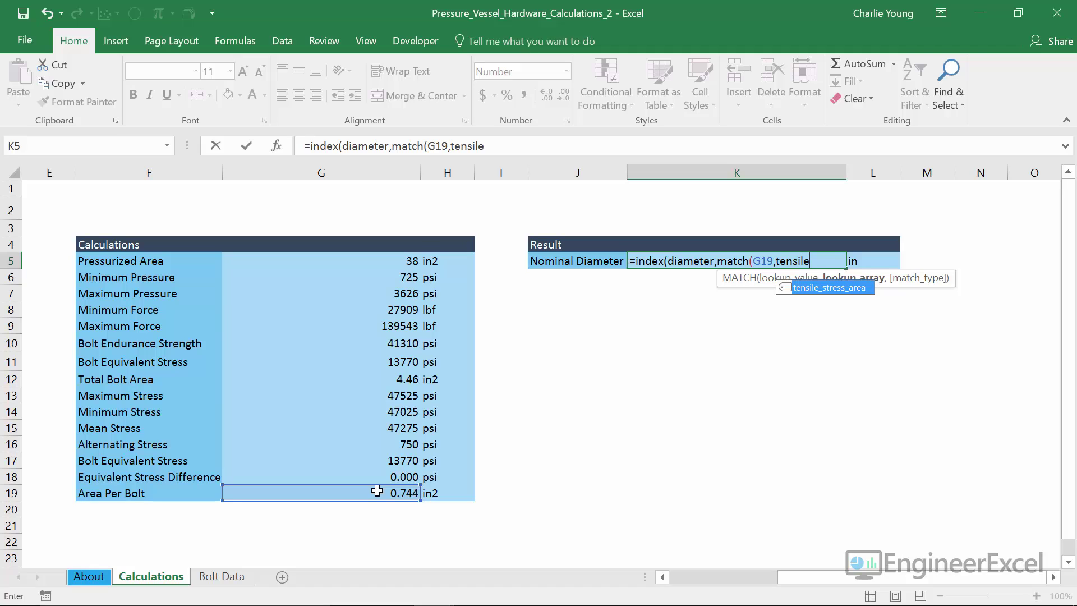
{"action": "key", "text": "Tab"}
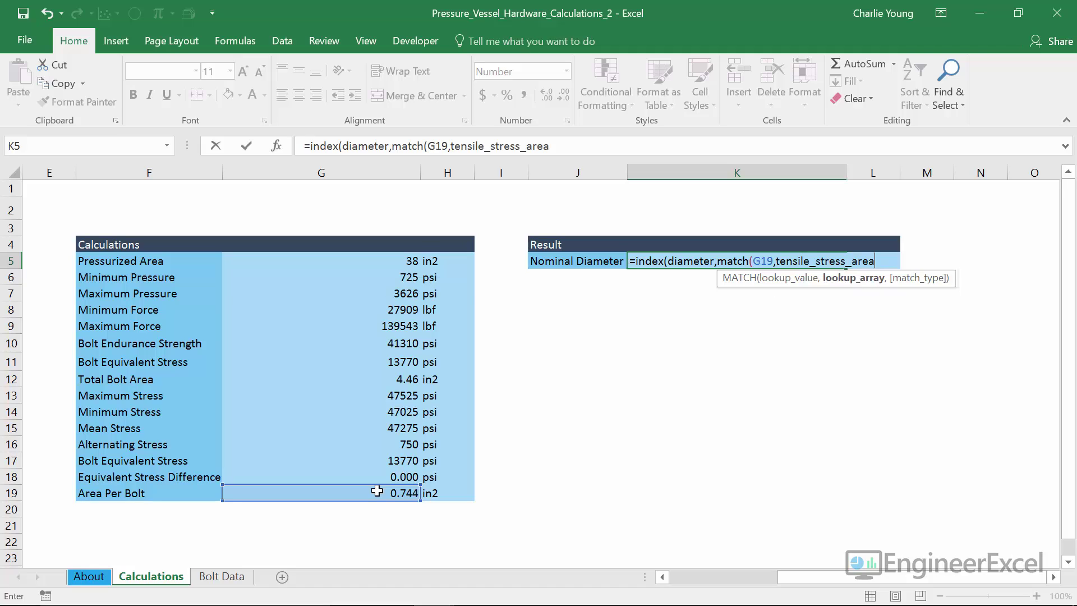
{"action": "type", "text": ","}
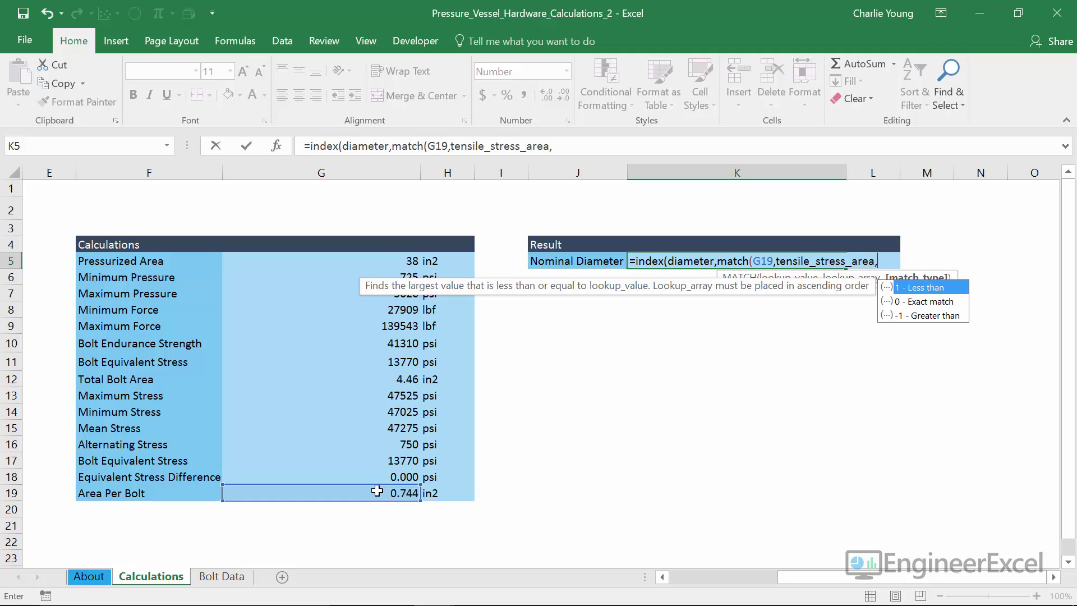
{"action": "type", "text": "-1"}
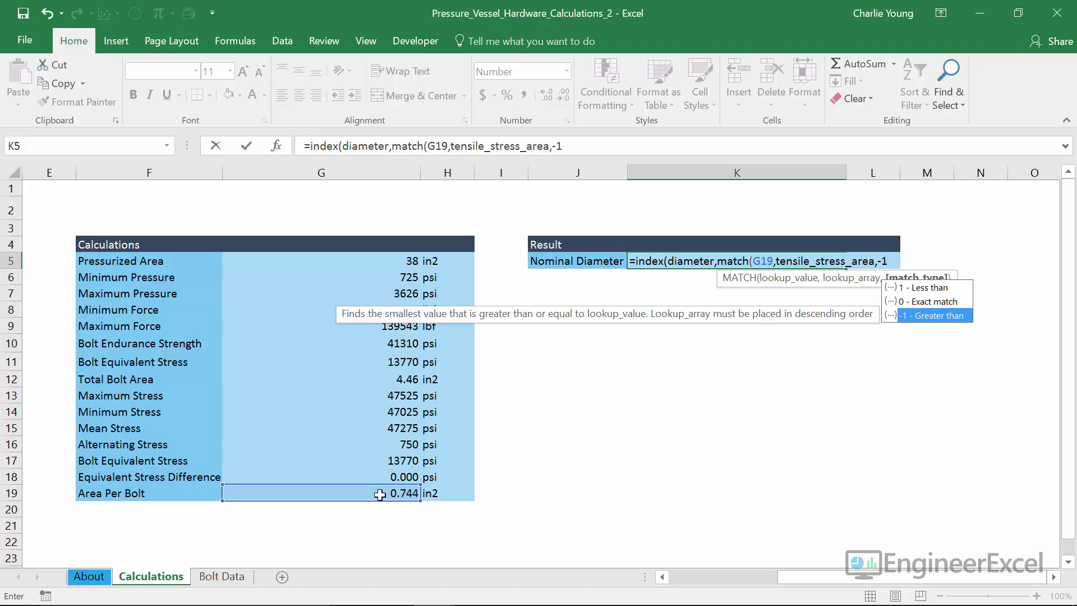
{"action": "type", "text": ")"}
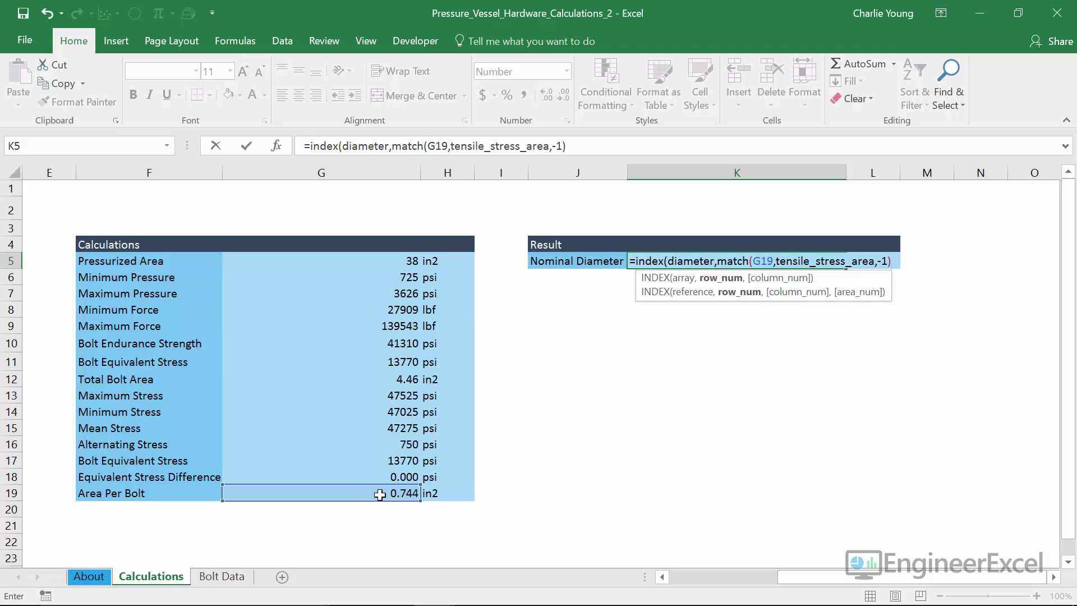
{"action": "type", "text": ")"}
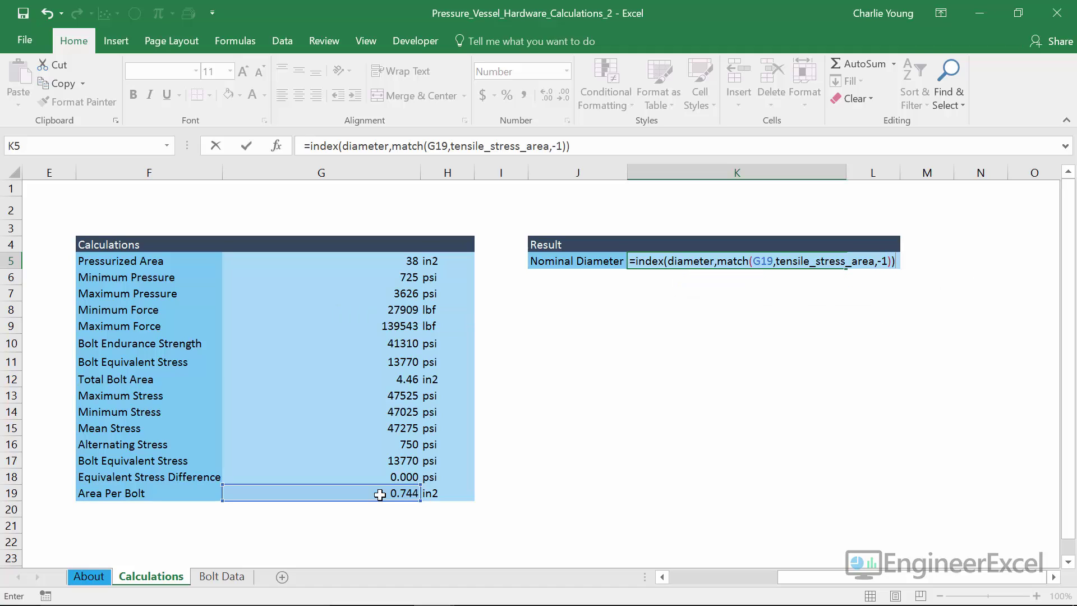
{"action": "key", "text": "Return"}
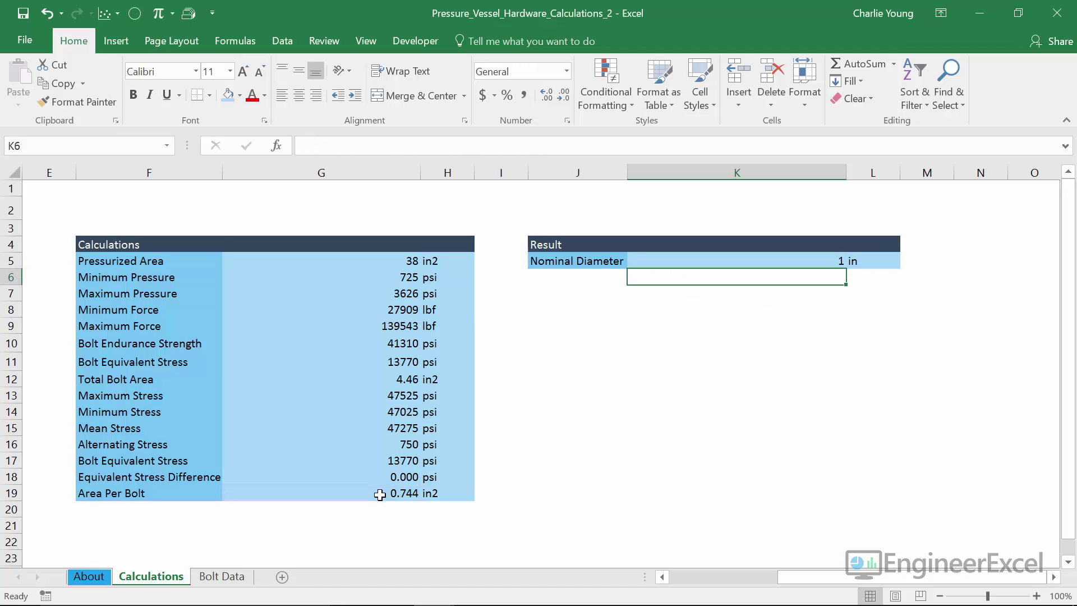
Format the Nominal Diameter in K5 with two decimal places and fit column K's width to its contents
{"action": "left_click", "coordinate": [826, 258]}
{"action": "left_click", "coordinate": [545, 96]}
{"action": "left_click", "coordinate": [545, 97]}
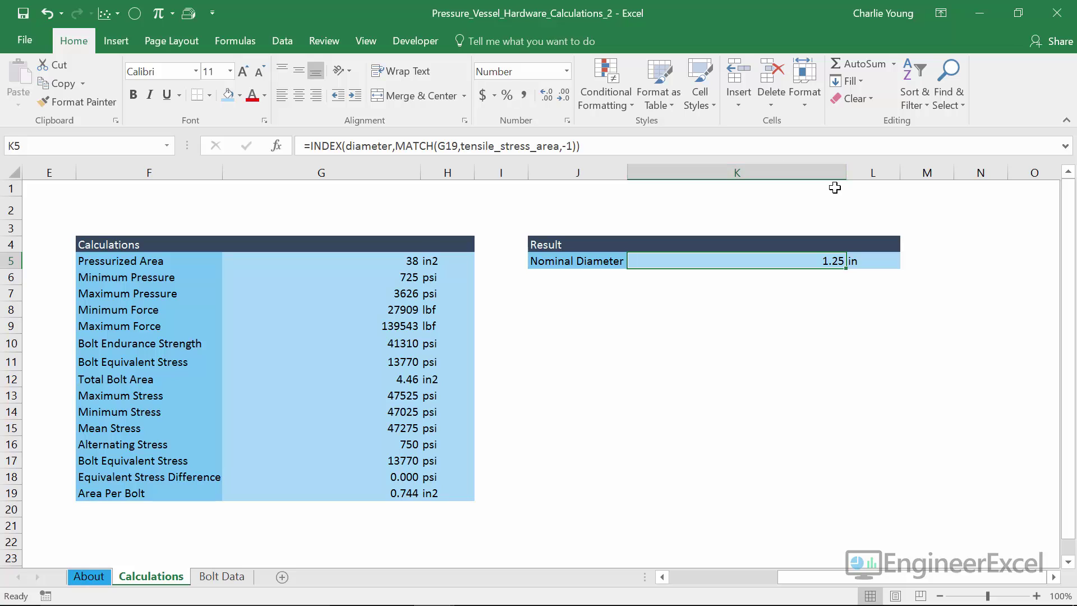
{"action": "double_click", "coordinate": [846, 172]}
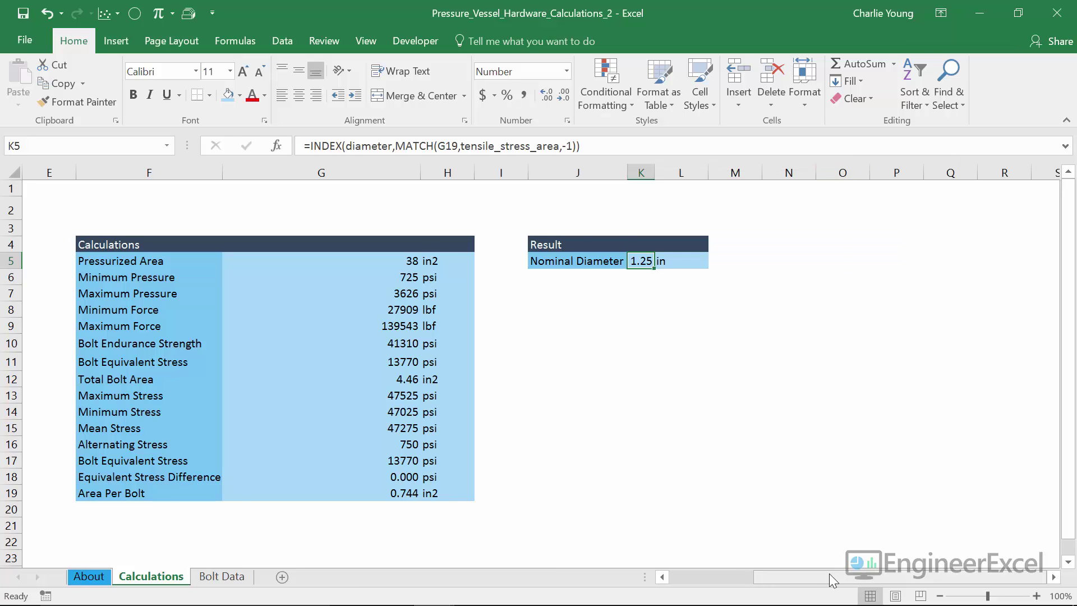
Narrow column G of the Calculations table to fit its contents
{"action": "left_click_drag", "start_coordinate": [829, 574], "coordinate": [747, 570]}
{"action": "left_click_drag", "start_coordinate": [446, 173], "coordinate": [418, 172]}
{"action": "double_click", "coordinate": [760, 172]}
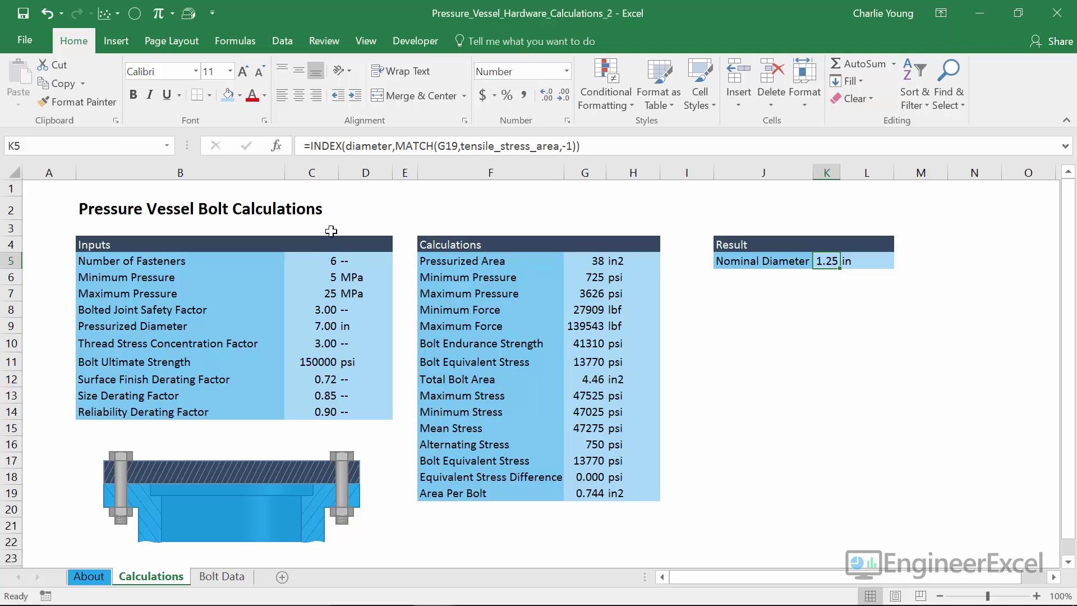
Check the Nominal Diameter result by comparing Area Per Bolt with the 1 1/4 row's tensile stress area and major diameter on the Bolt Data sheet
{"action": "left_click", "coordinate": [315, 261]}
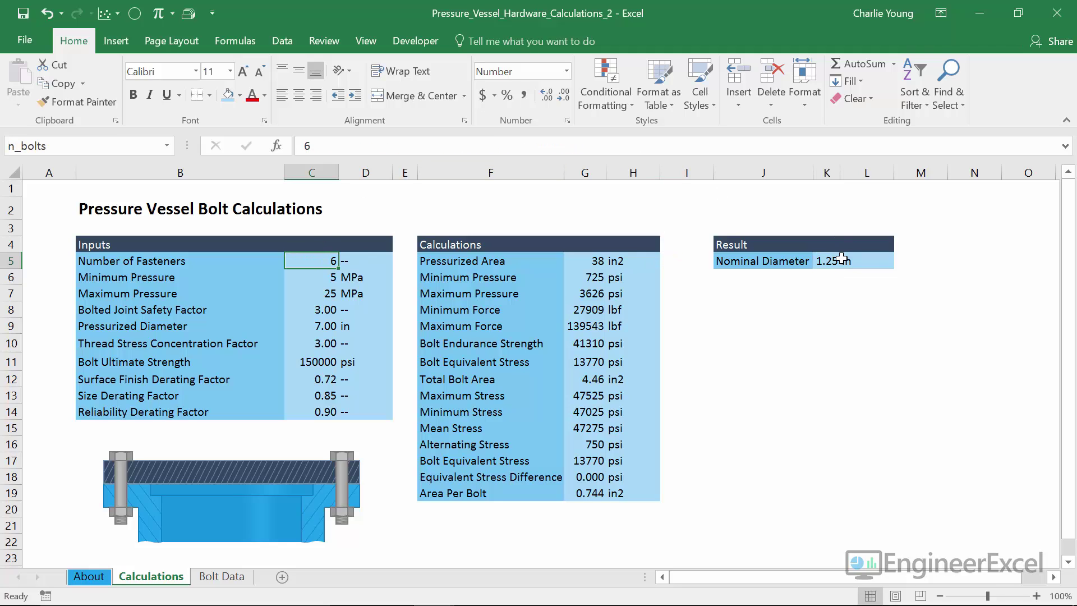
{"action": "left_click", "coordinate": [821, 264]}
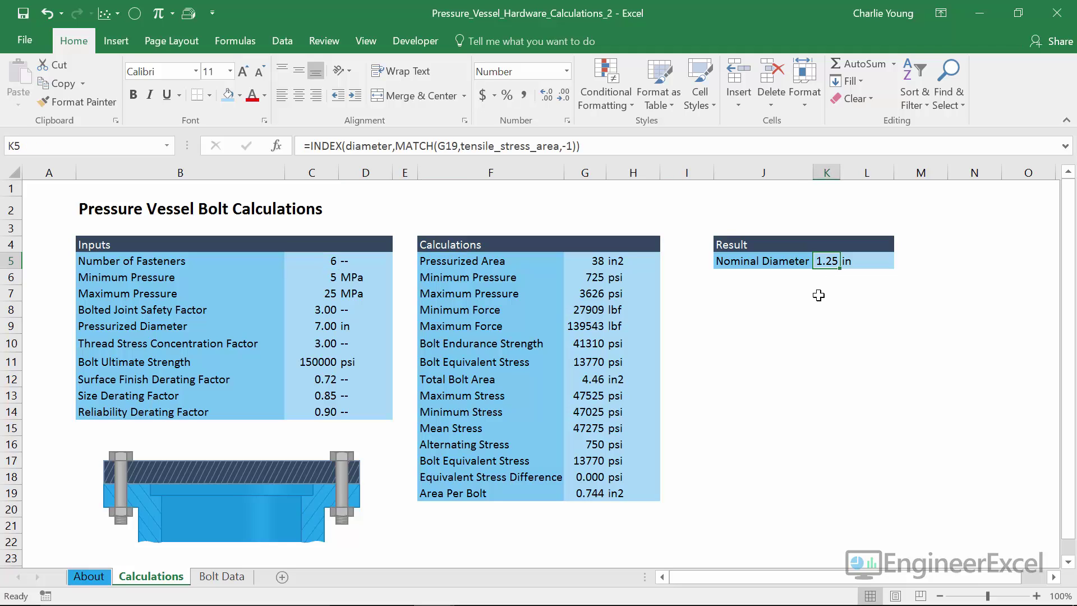
{"action": "left_click", "coordinate": [594, 496]}
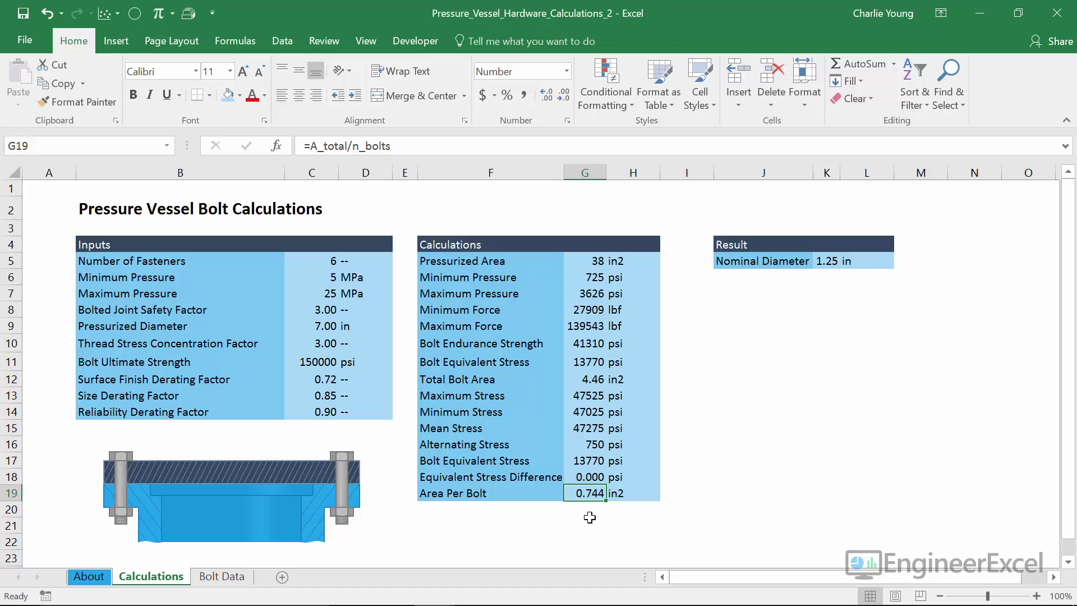
{"action": "left_click", "coordinate": [239, 584]}
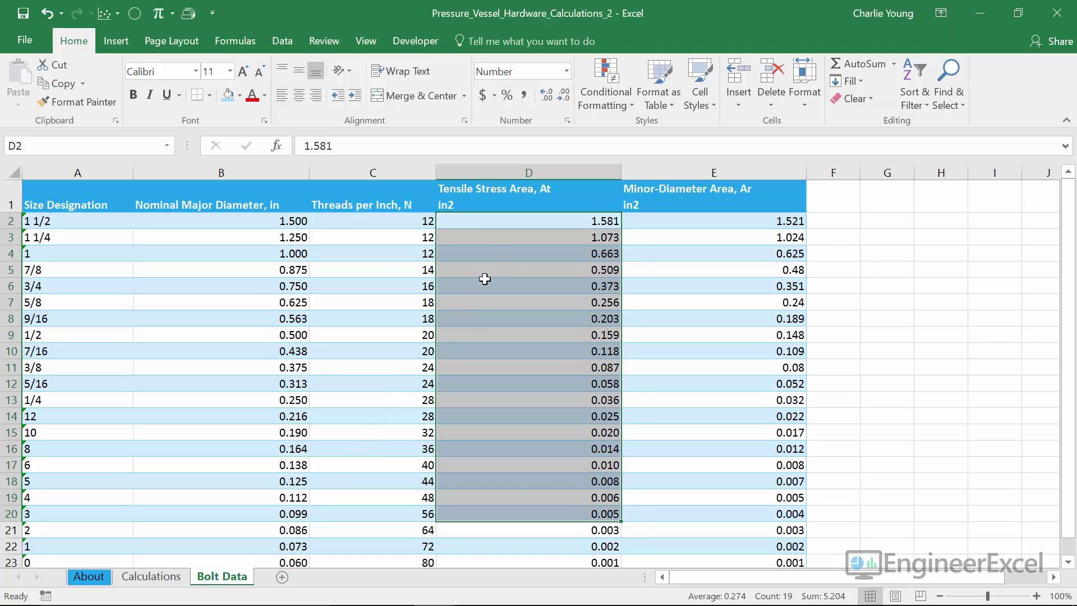
{"action": "left_click", "coordinate": [500, 240]}
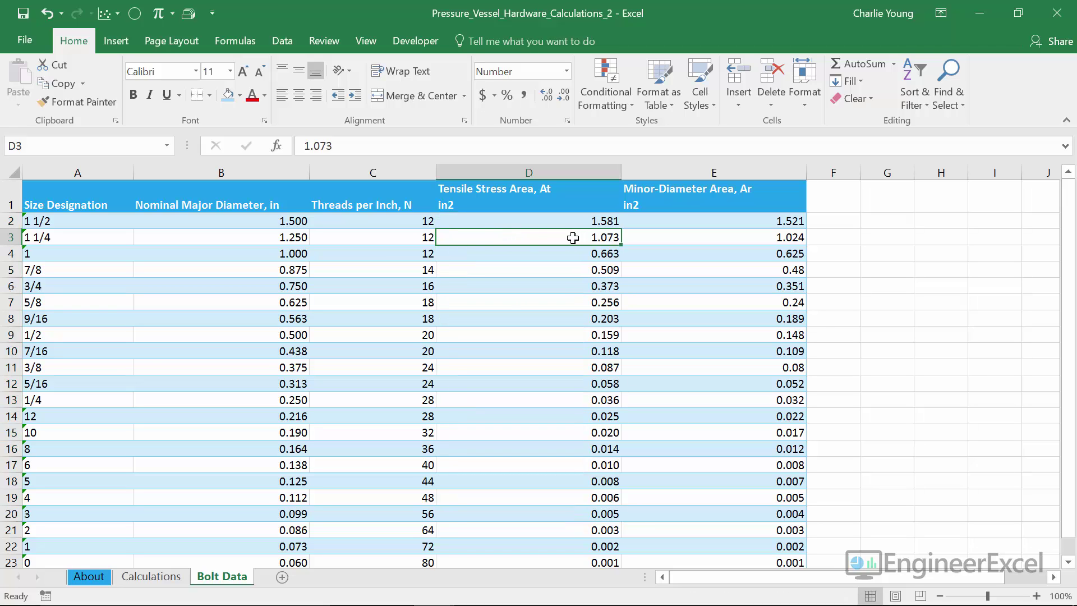
{"action": "left_click_drag", "start_coordinate": [572, 238], "coordinate": [239, 238]}
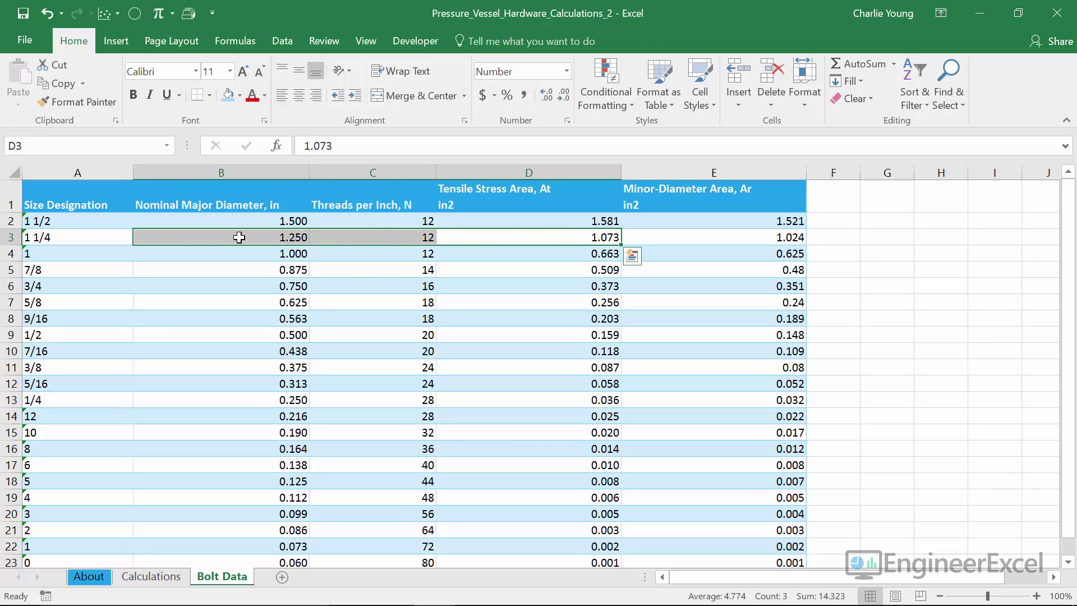
{"action": "left_click", "coordinate": [148, 579]}
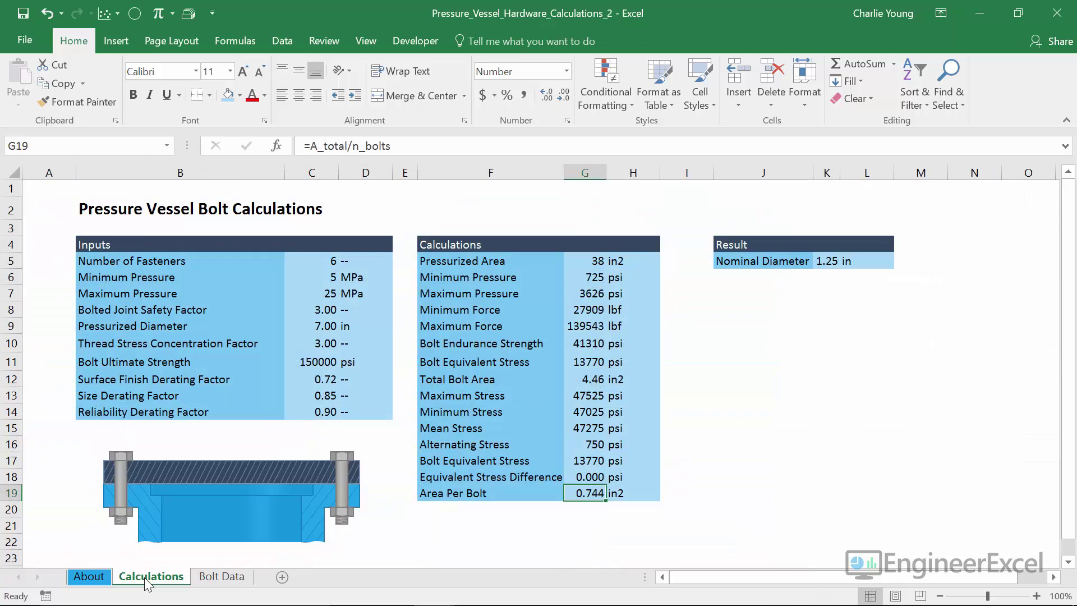